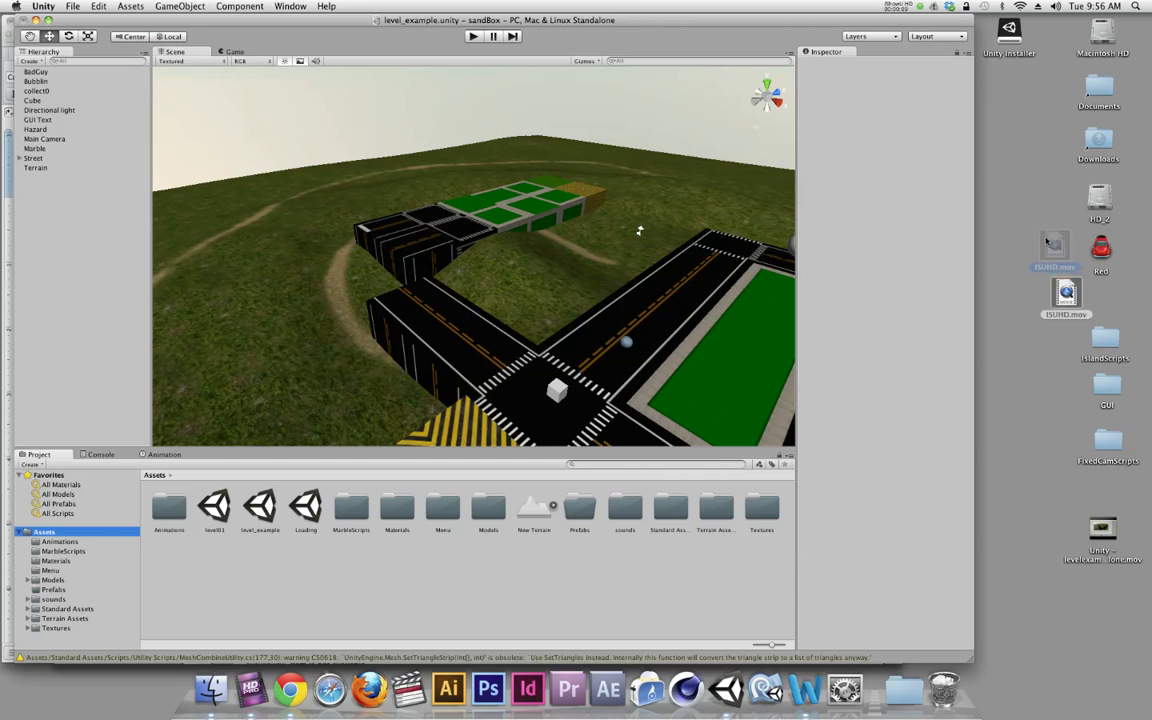
- Check the contents of the desktop IslandScripts folder and import that folder into the project's MarbleScripts folder
{"action": "left_click", "coordinate": [1098, 340]}
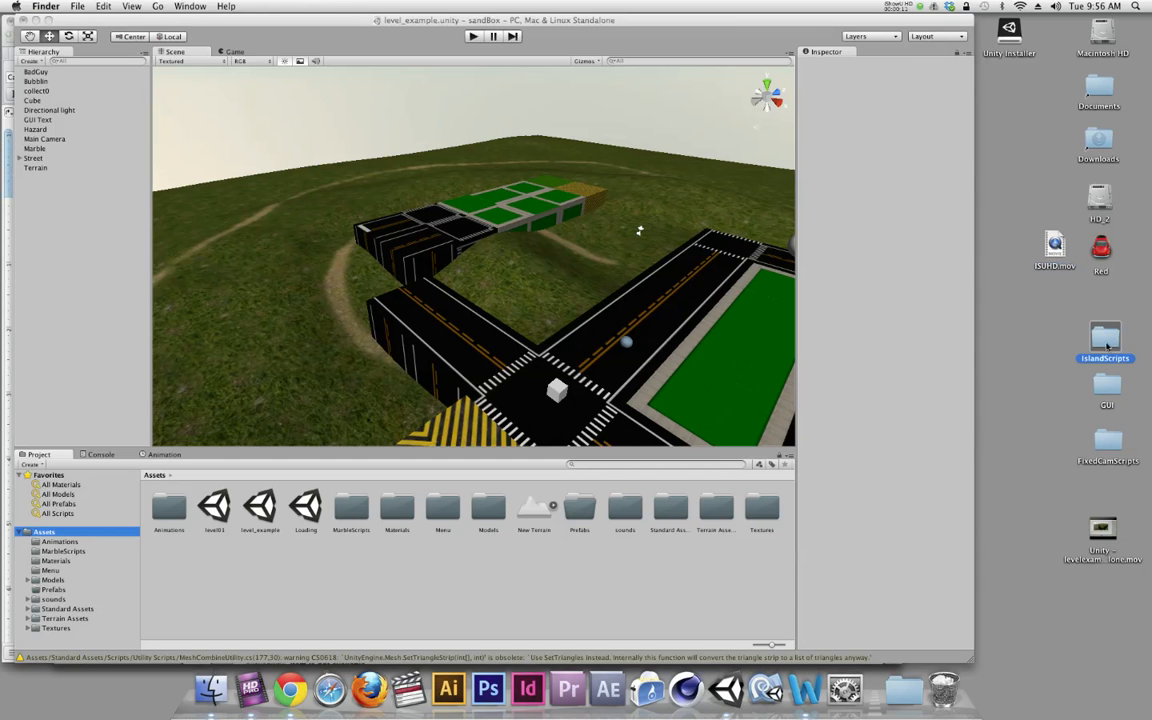
{"action": "left_click", "coordinate": [1093, 391]}
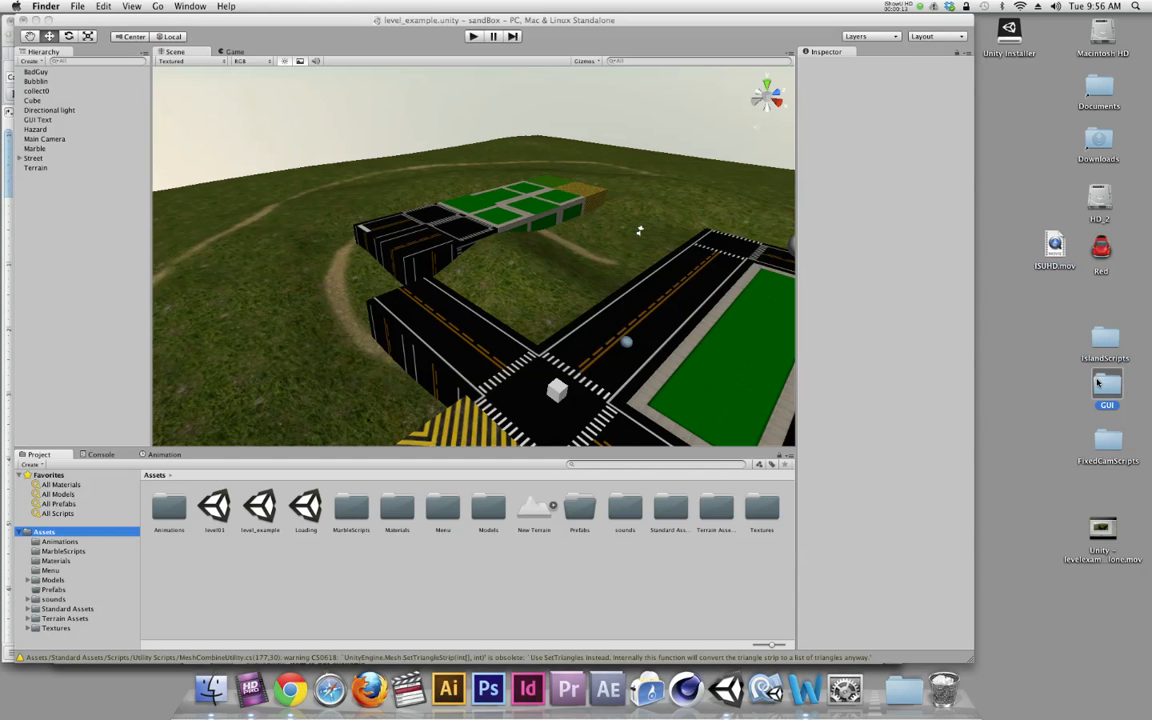
{"action": "double_click", "coordinate": [1096, 341]}
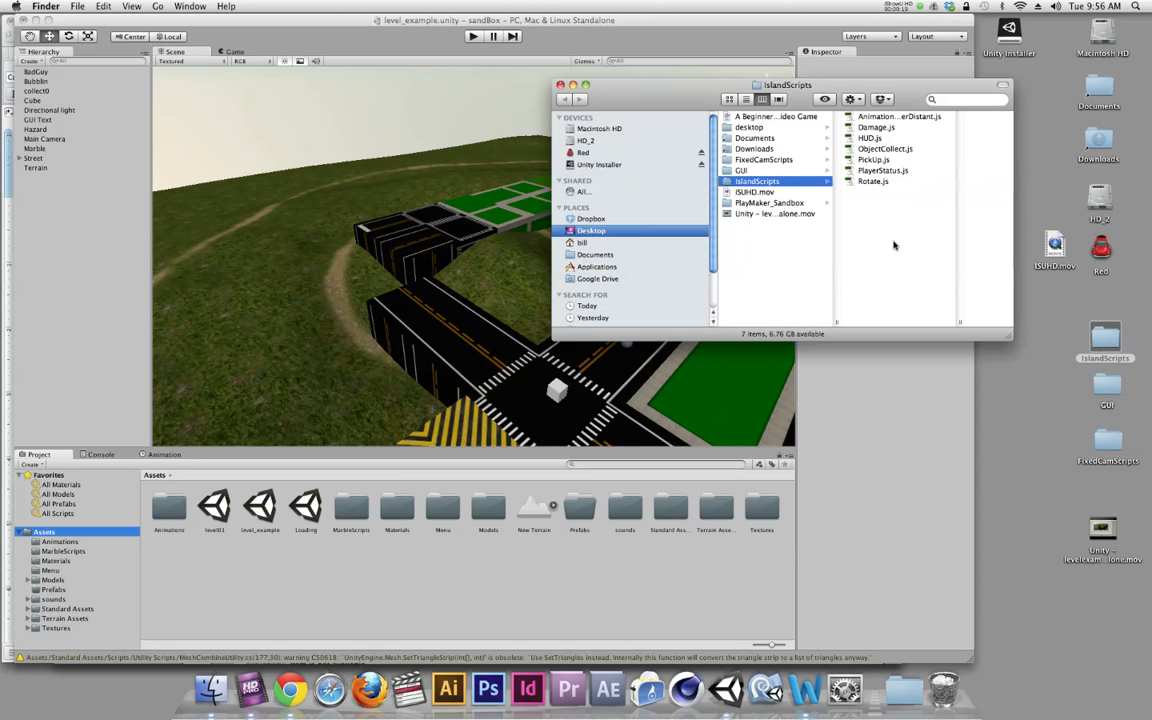
{"action": "left_click", "coordinate": [560, 85]}
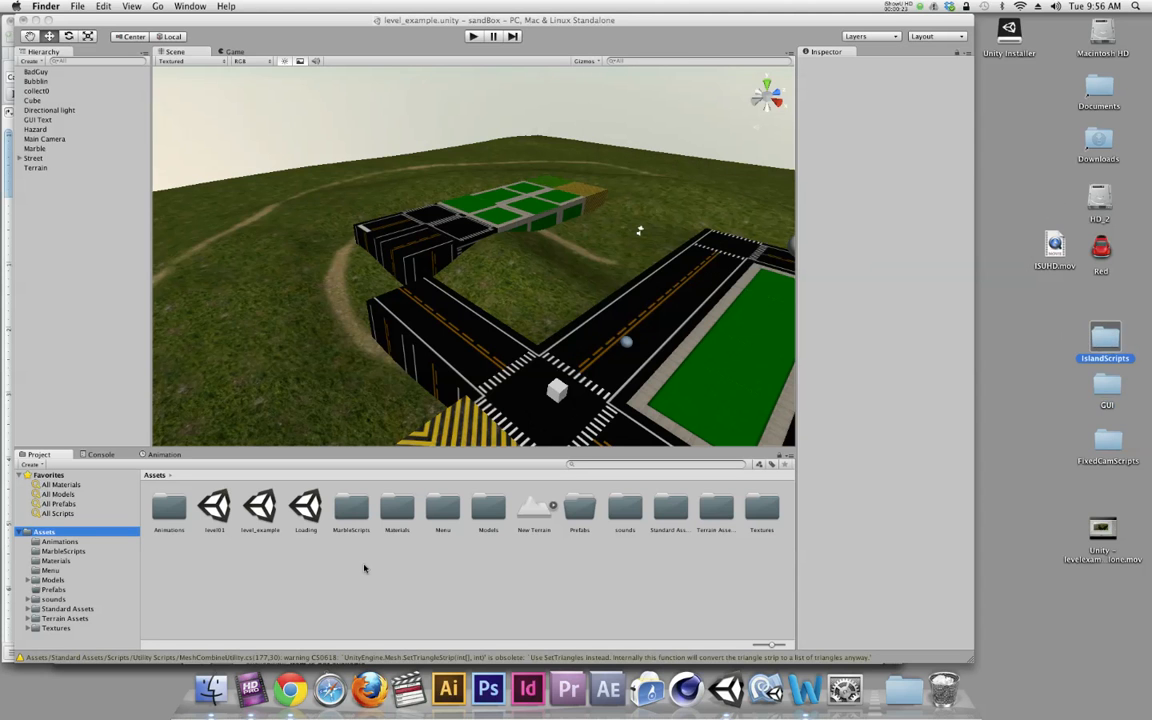
{"action": "left_click", "coordinate": [52, 552]}
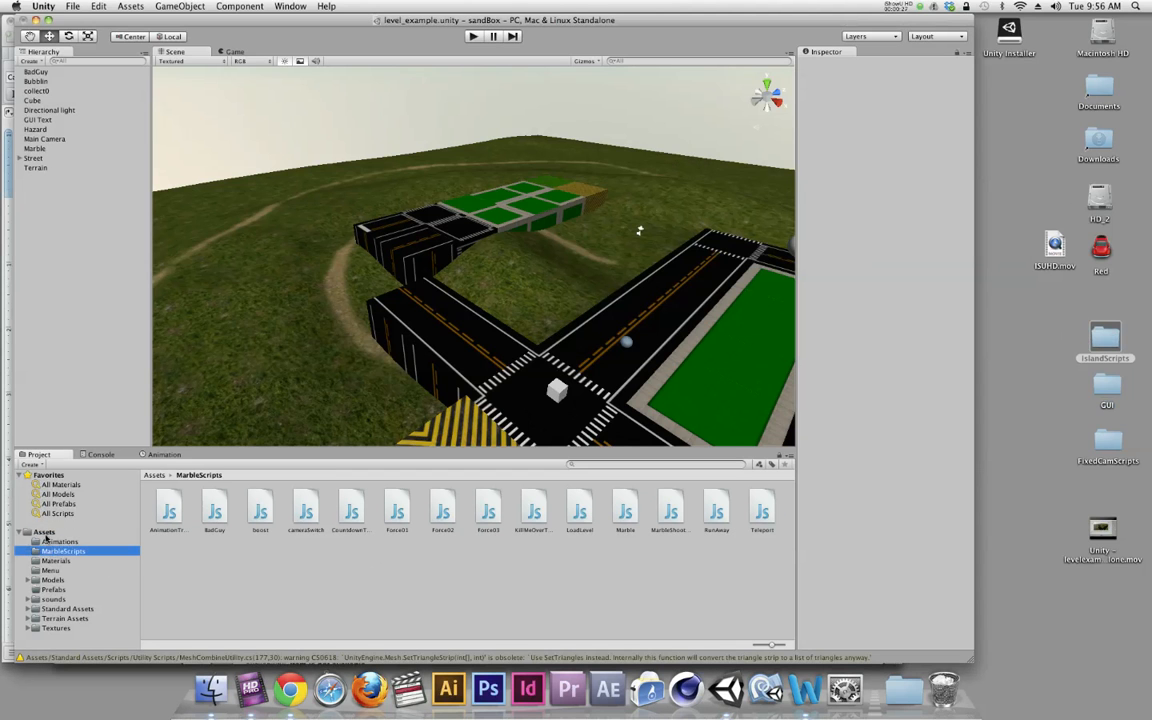
{"action": "left_click_drag", "start_coordinate": [1112, 352], "coordinate": [558, 617]}
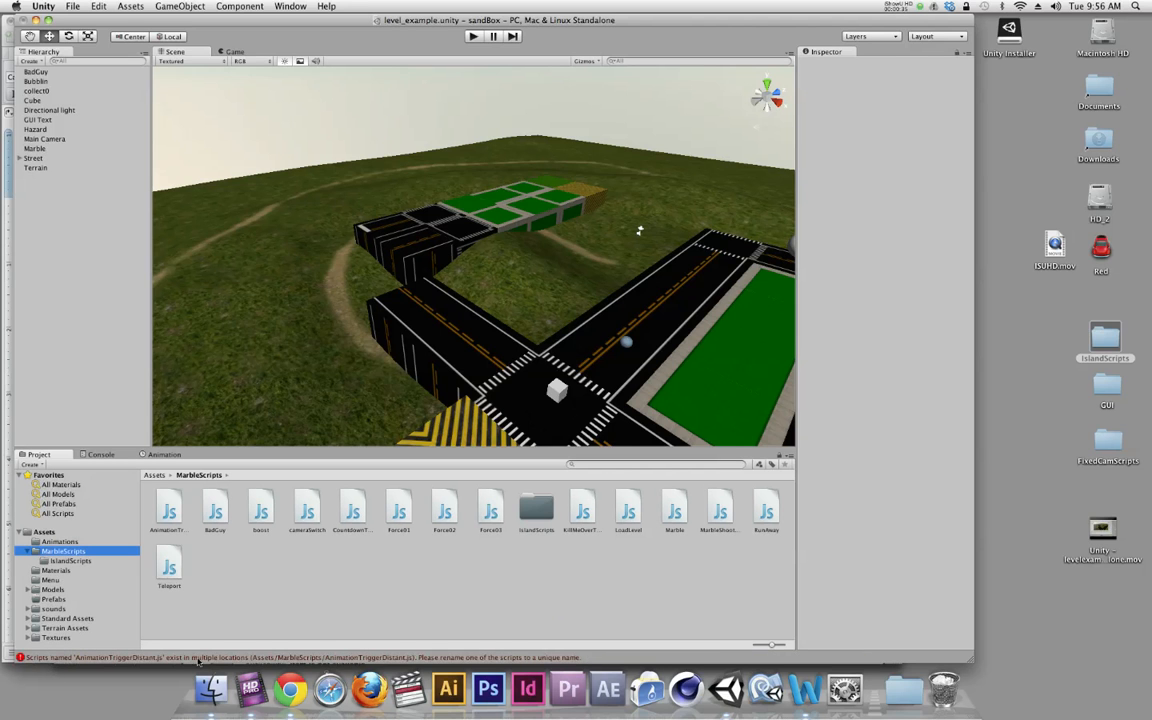
- Compare the two AnimationTriggerDistant scripts and delete the duplicate from the imported IslandScripts folder
{"action": "left_click", "coordinate": [169, 515]}
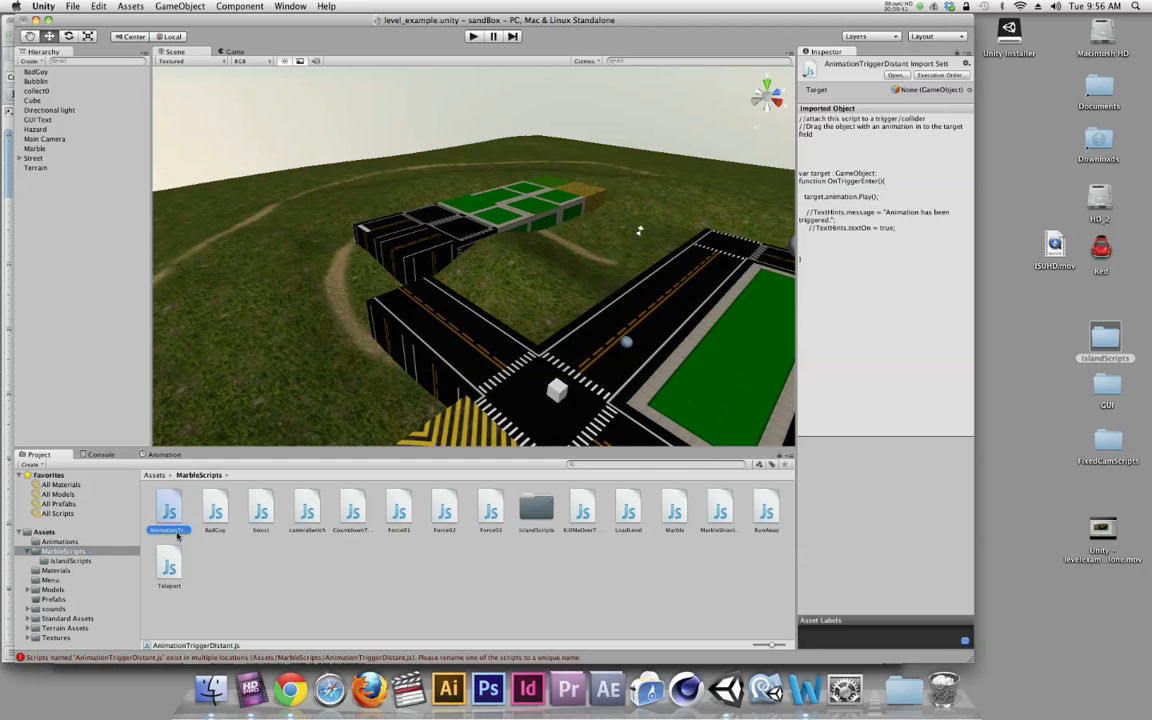
{"action": "double_click", "coordinate": [536, 510]}
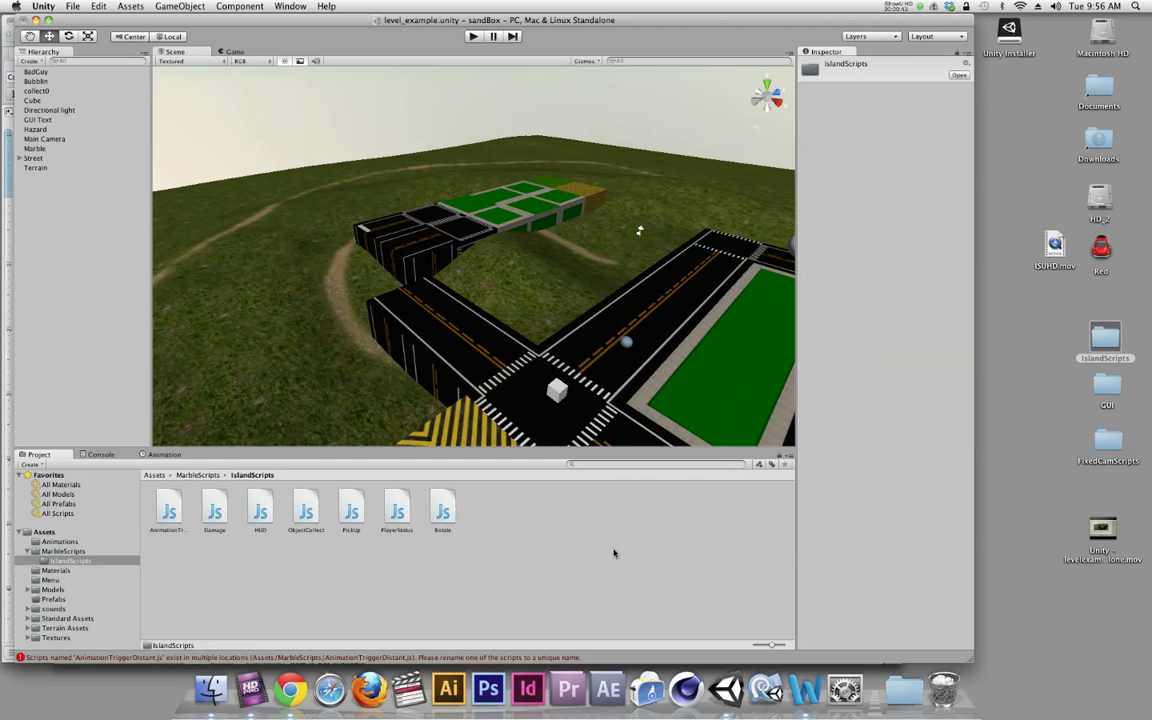
{"action": "left_click", "coordinate": [172, 513]}
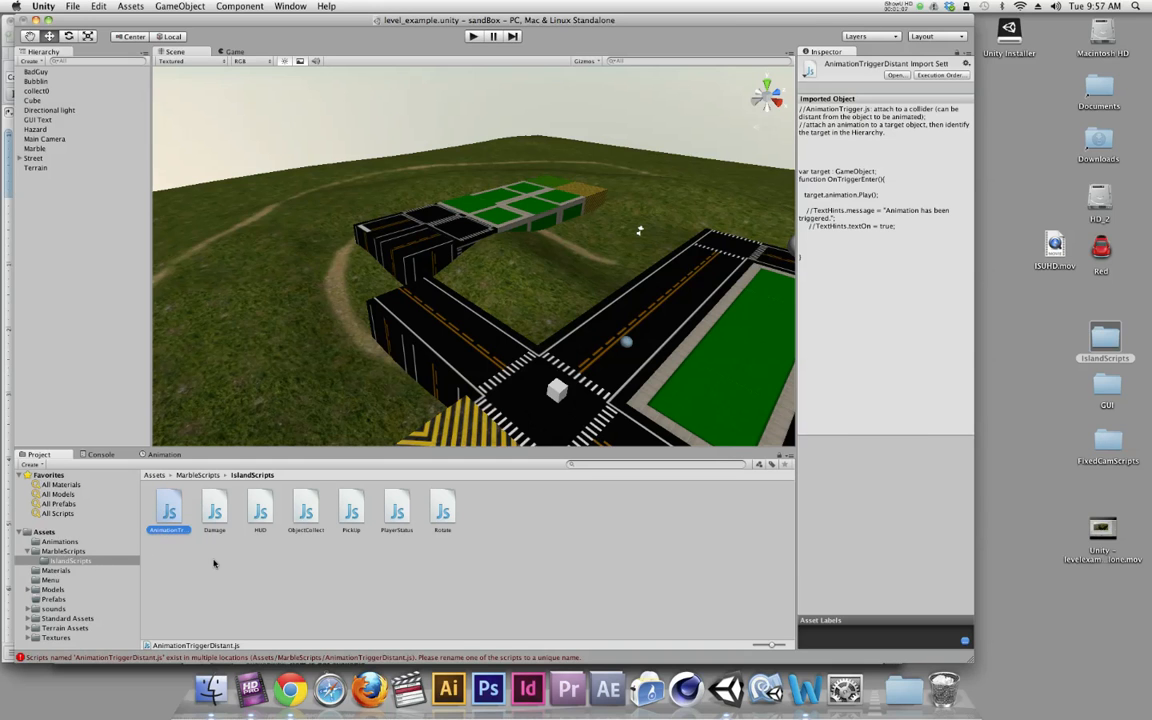
{"action": "key", "text": "super+BackSpace"}
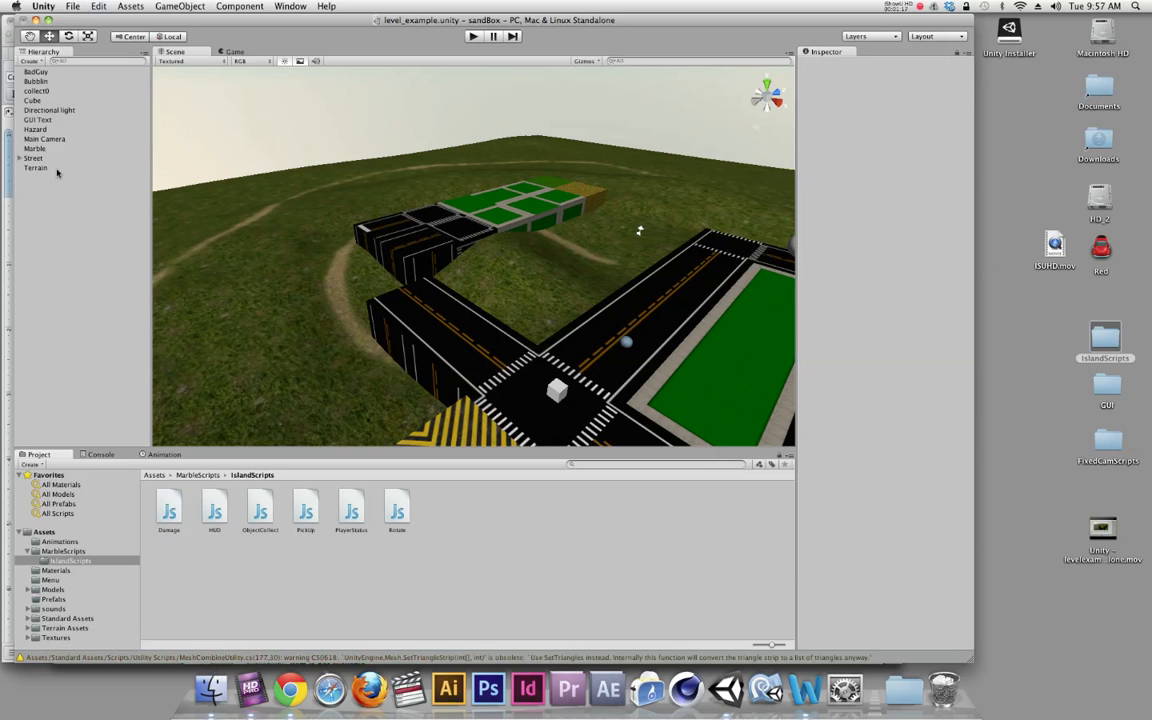
- Attach the PlayerStatus script to the Marble object and set its Health to 100
{"action": "left_click", "coordinate": [34, 149]}
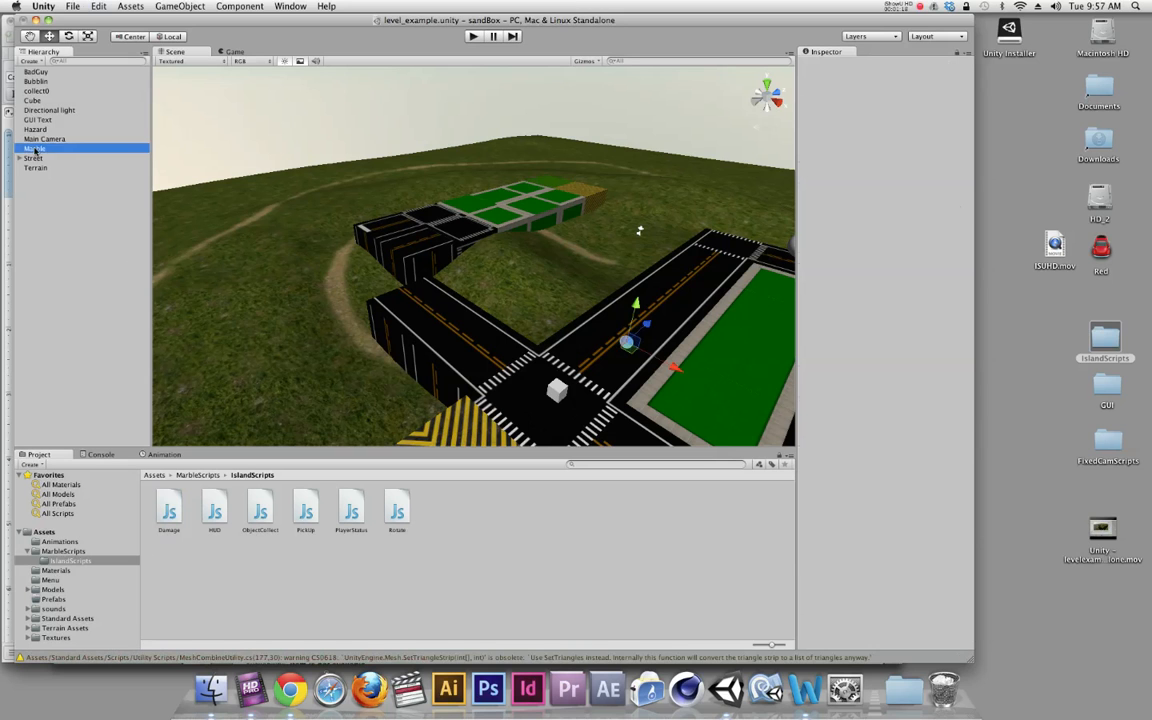
{"action": "left_click", "coordinate": [351, 514]}
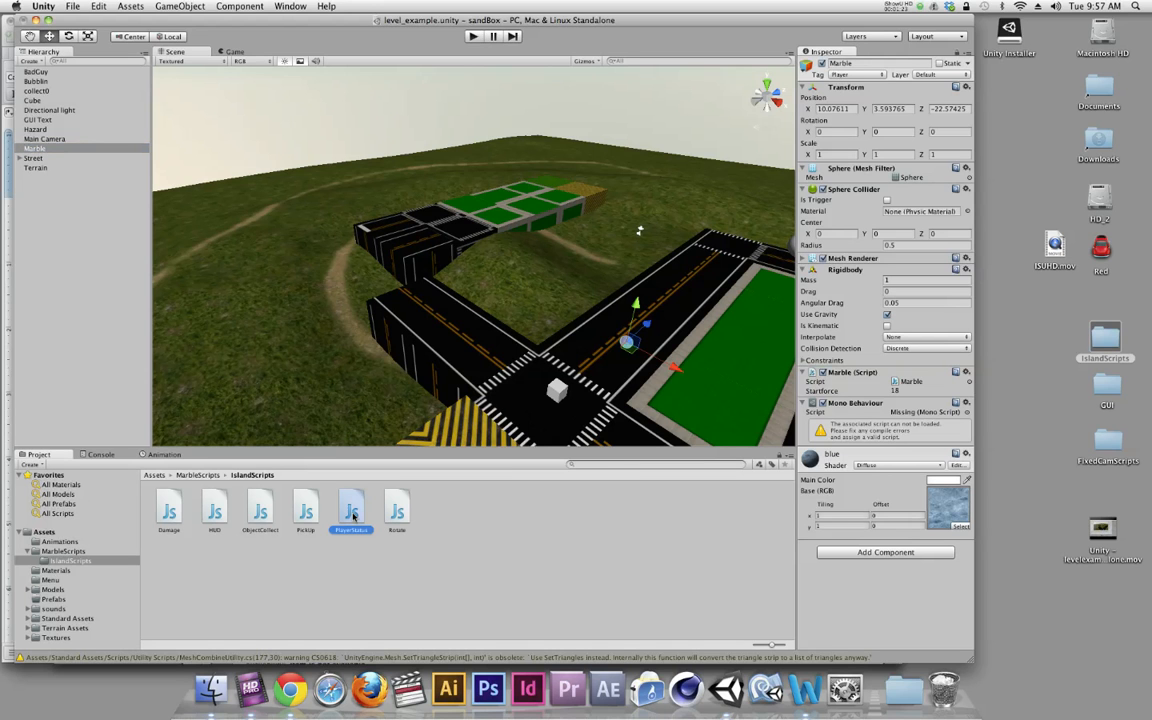
{"action": "left_click_drag", "start_coordinate": [351, 514], "coordinate": [37, 157]}
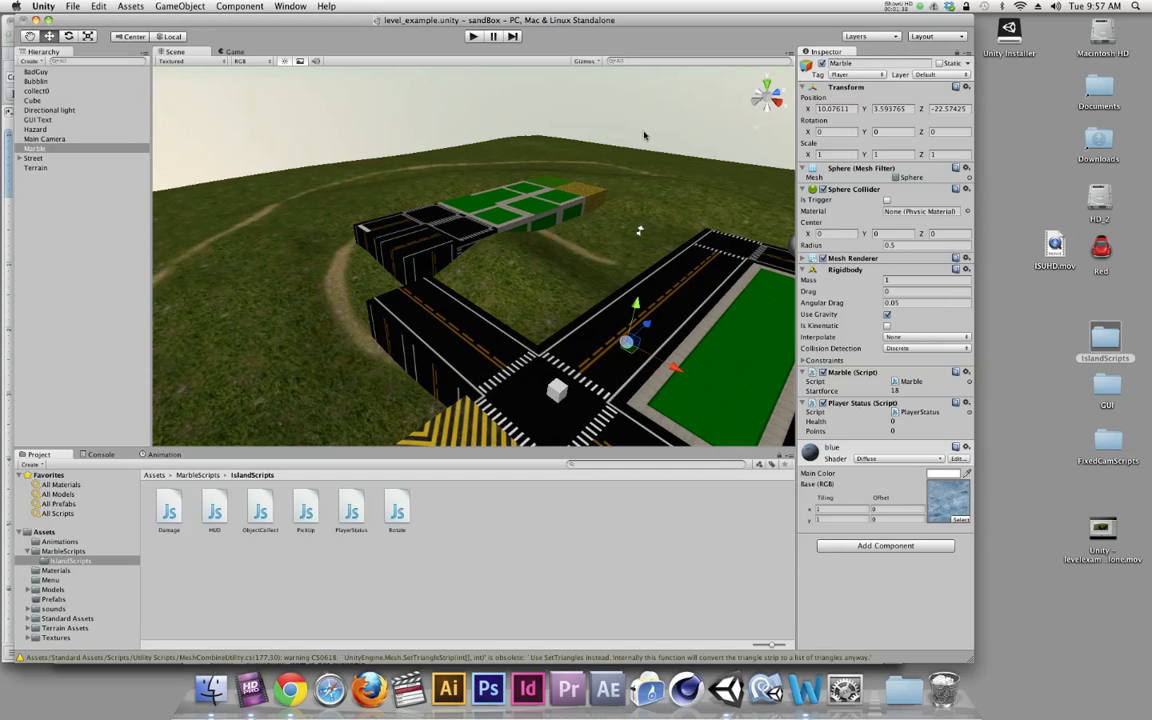
{"action": "left_click", "coordinate": [894, 421]}
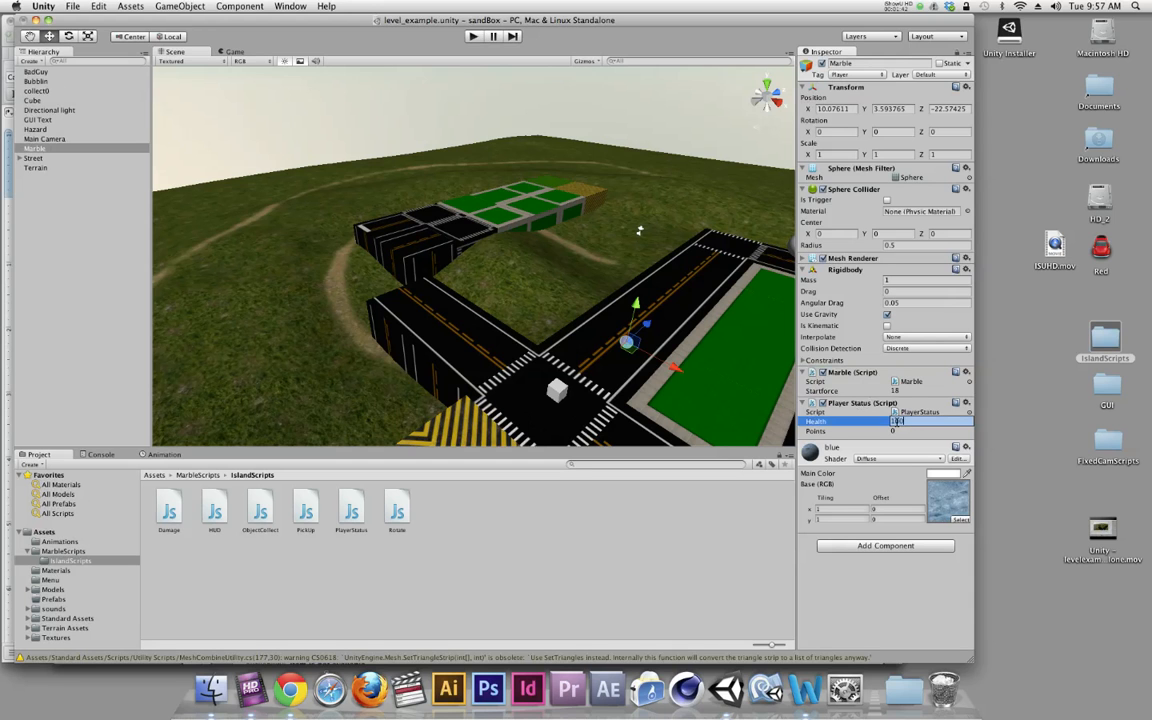
{"action": "key", "text": "Tab"}
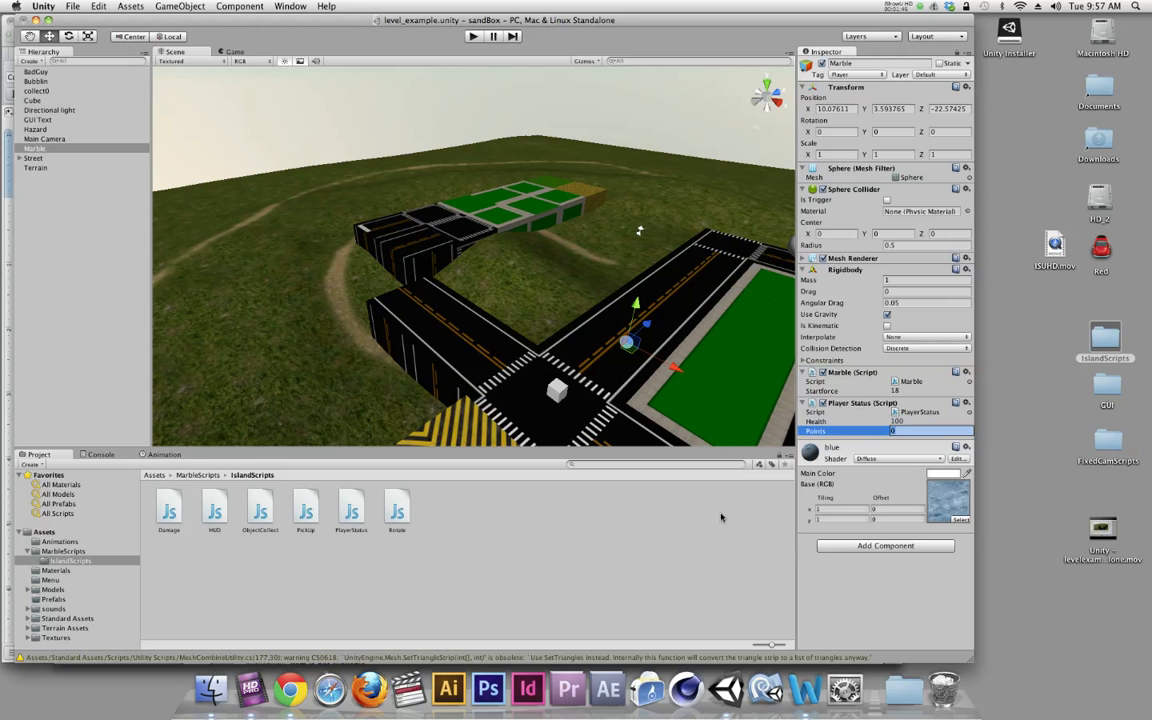
- Play-test the level by rolling the marble forward with its player status attached, and stop the game
{"action": "left_click", "coordinate": [473, 36]}
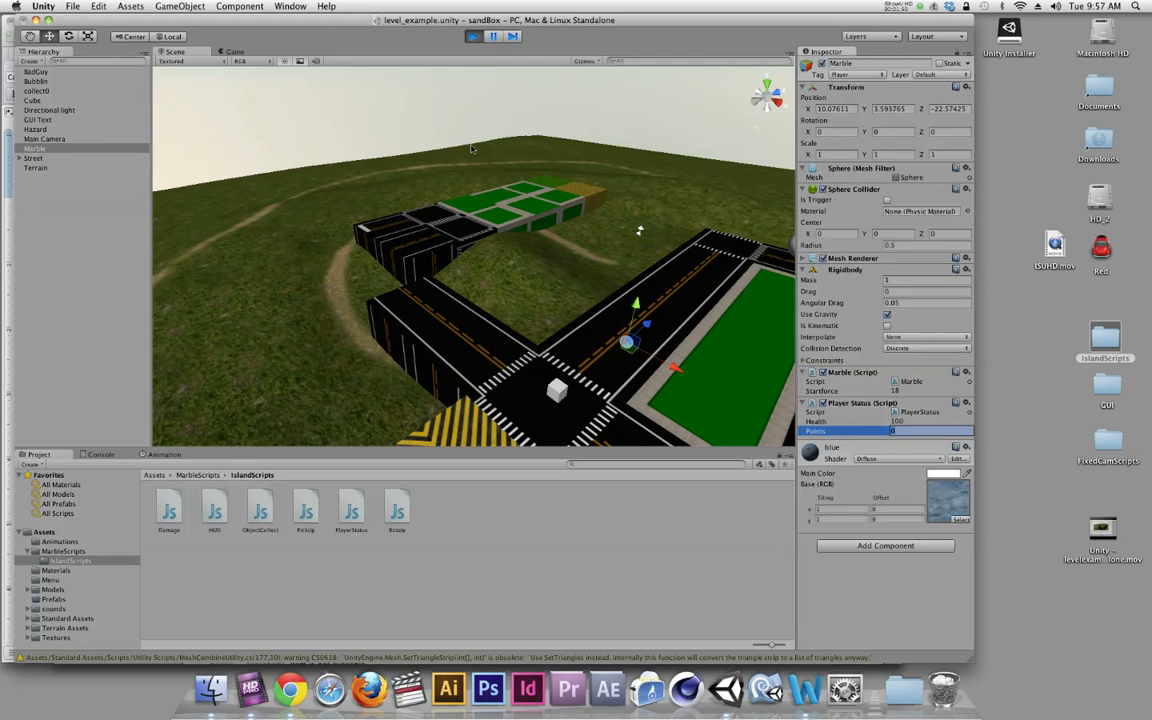
{"action": "key", "text": "w"}
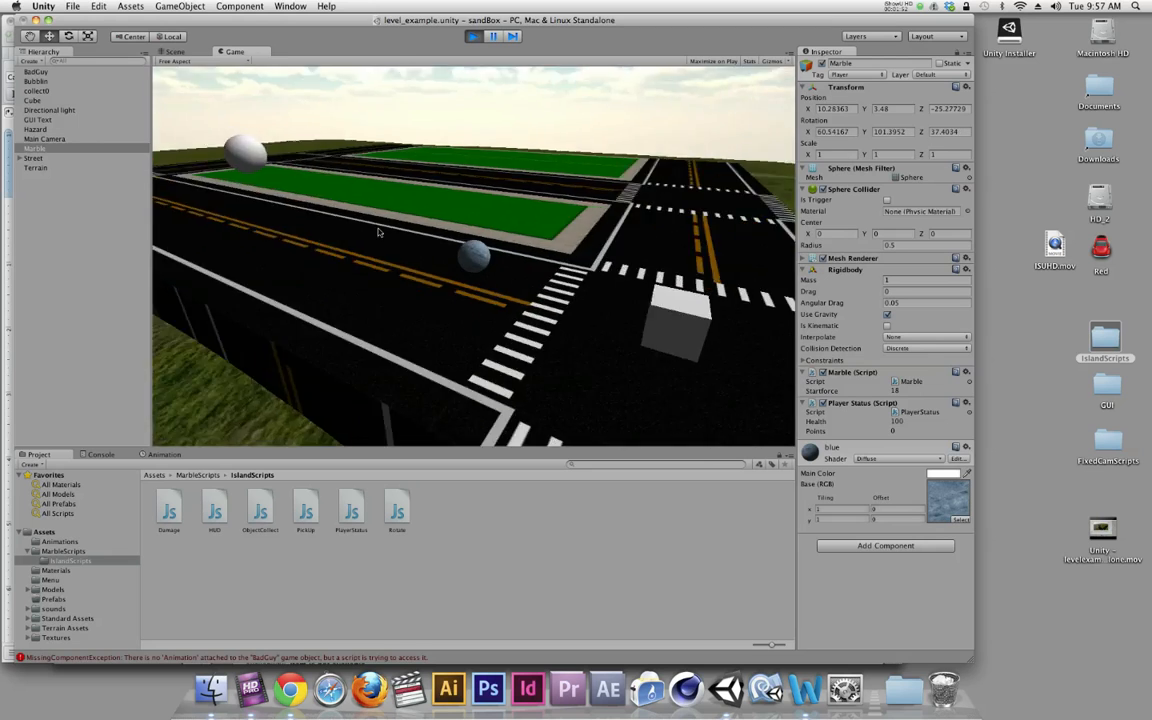
{"action": "key", "text": "super+p"}
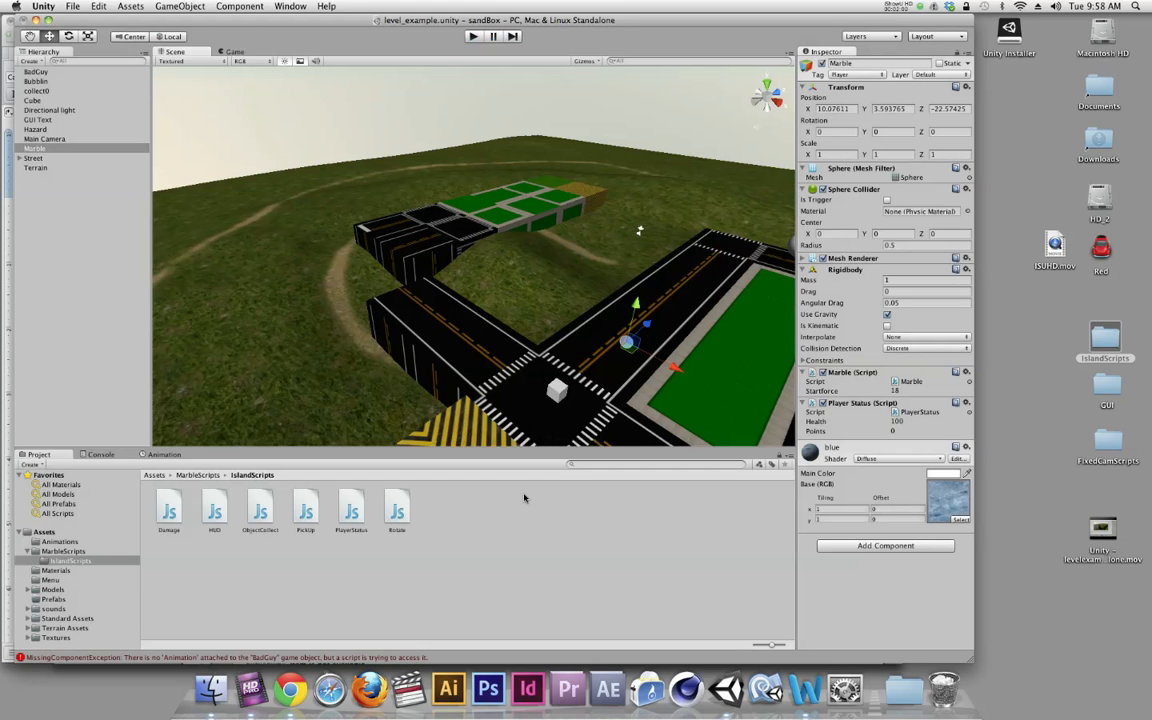
- Place the coinFBX model on the road beside the marble, at about X 9.2, Y 3.5, Z -25.6
{"action": "left_click", "coordinate": [46, 590]}
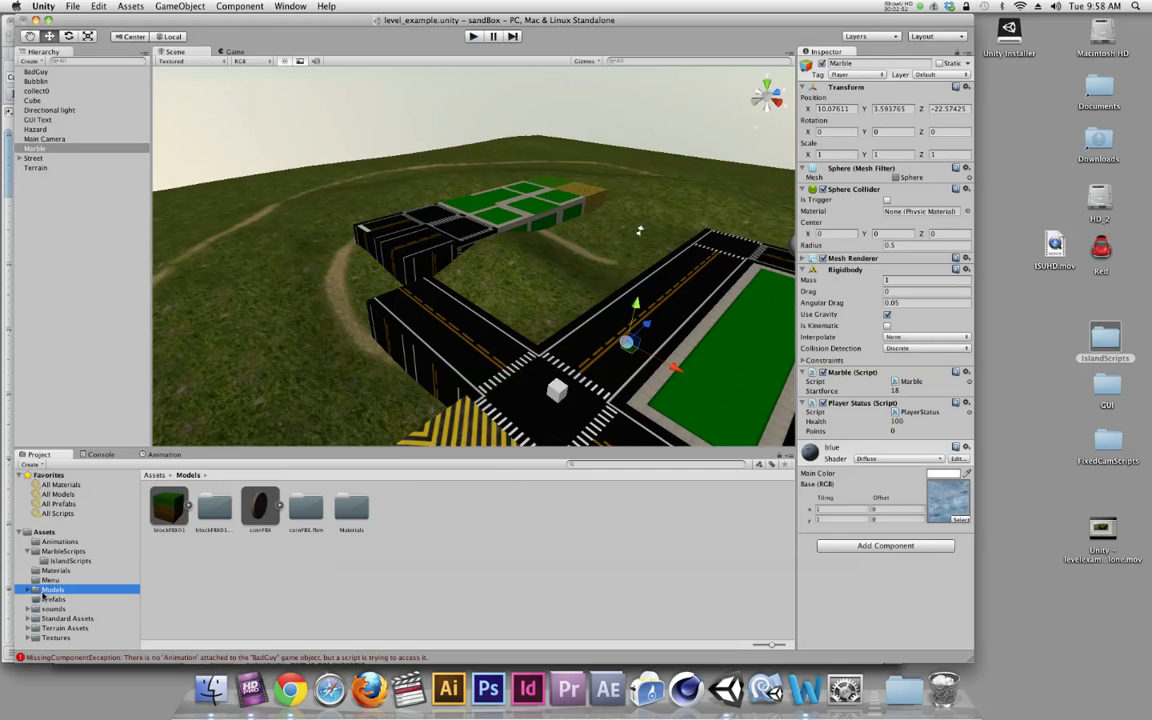
{"action": "left_click_drag", "start_coordinate": [260, 505], "coordinate": [601, 363]}
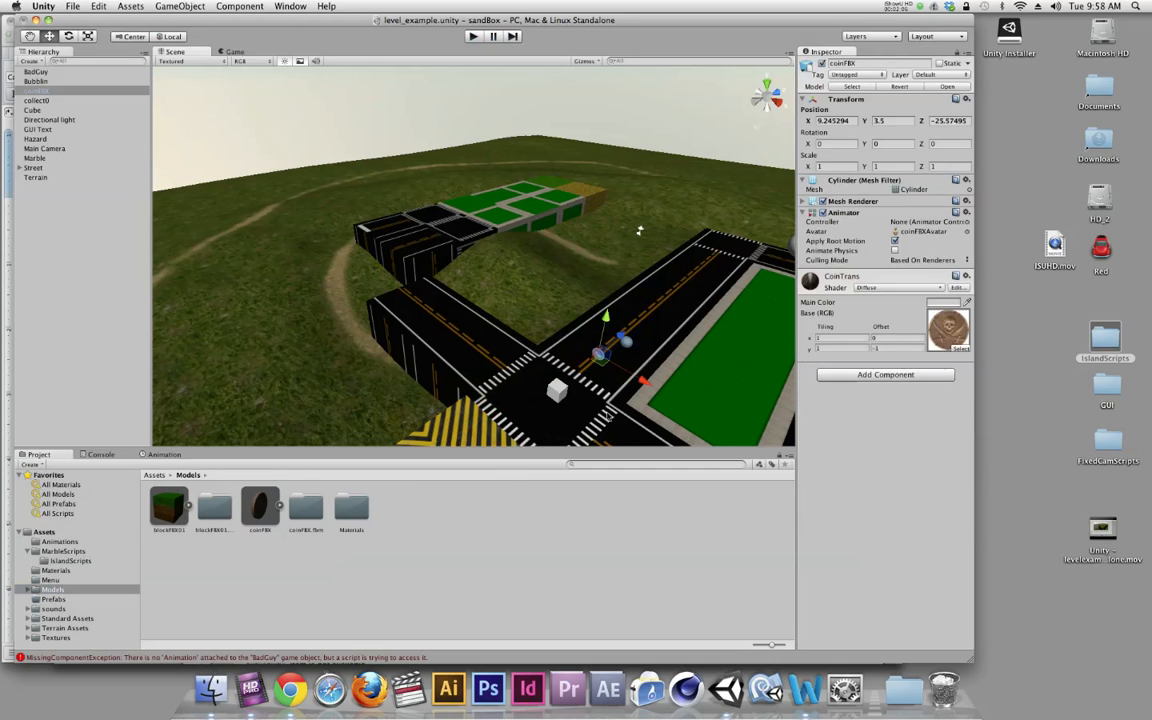
{"action": "left_click_drag", "start_coordinate": [599, 419], "coordinate": [566, 337], "text": "alt"}
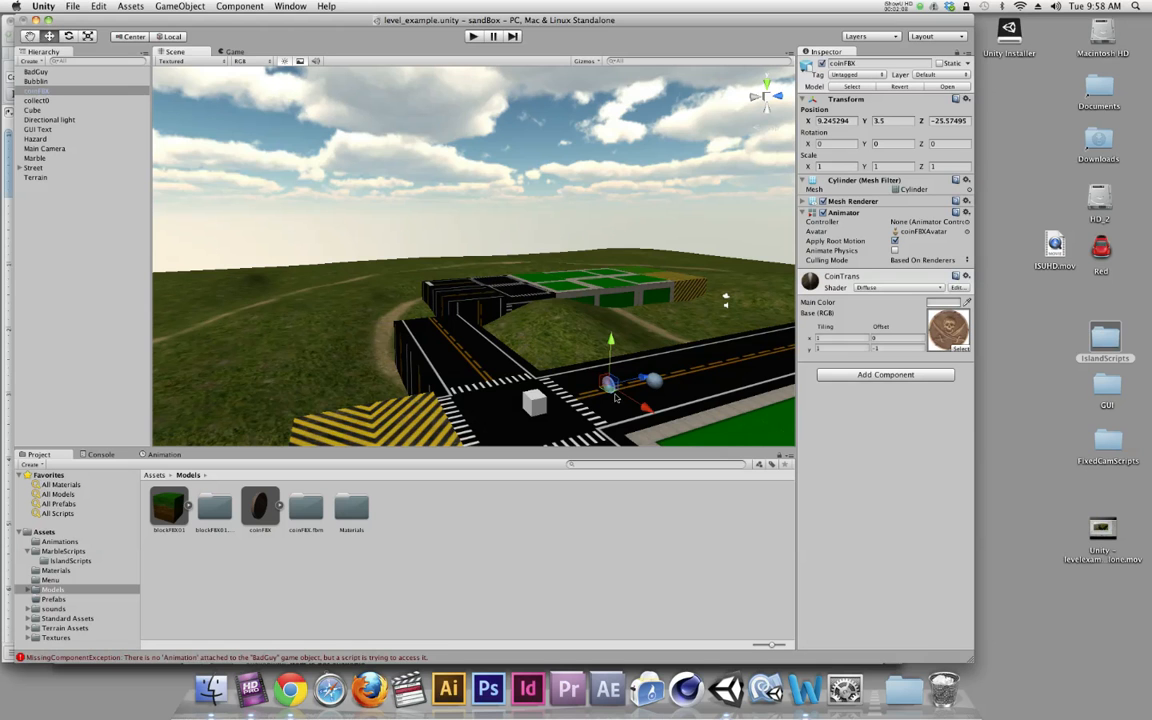
- Run the game and roll the marble to the coin to check how they interact, and stop the game
{"action": "left_click", "coordinate": [473, 36]}
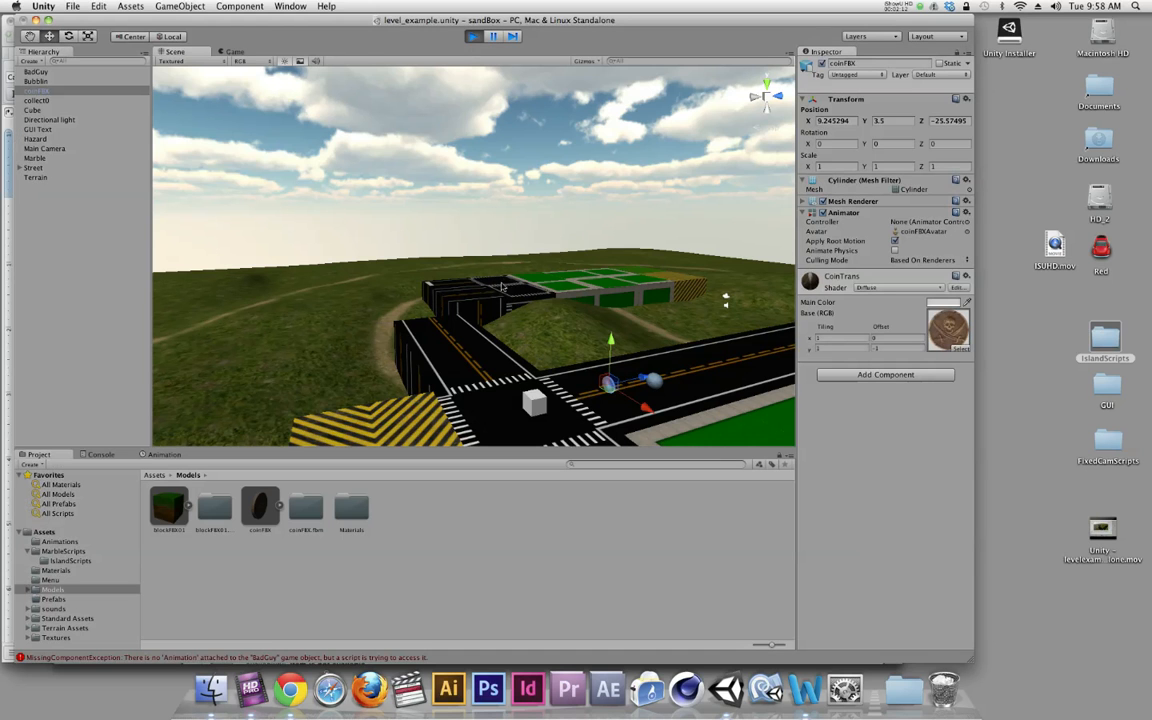
{"action": "key", "text": "w"}
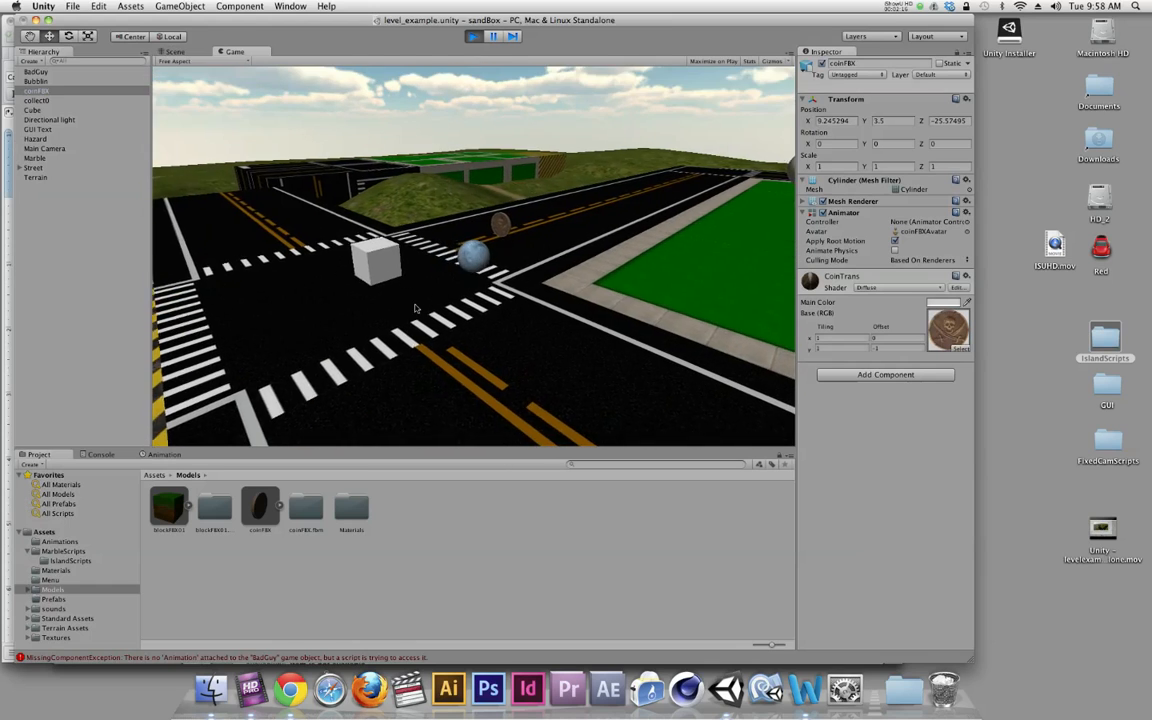
{"action": "key", "text": "super+p"}
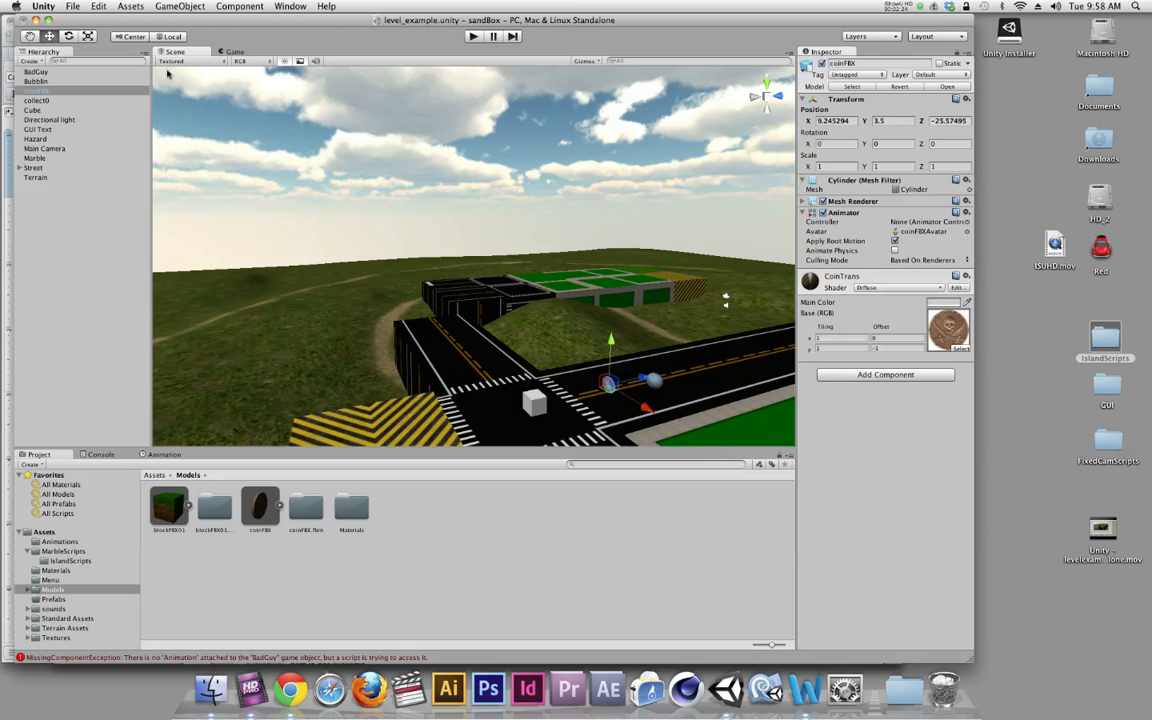
- Add a Box Collider to the coinFBX object and enable its Is Trigger option
{"action": "left_click", "coordinate": [224, 6]}
{"action": "mouse_move", "coordinate": [240, 54]}
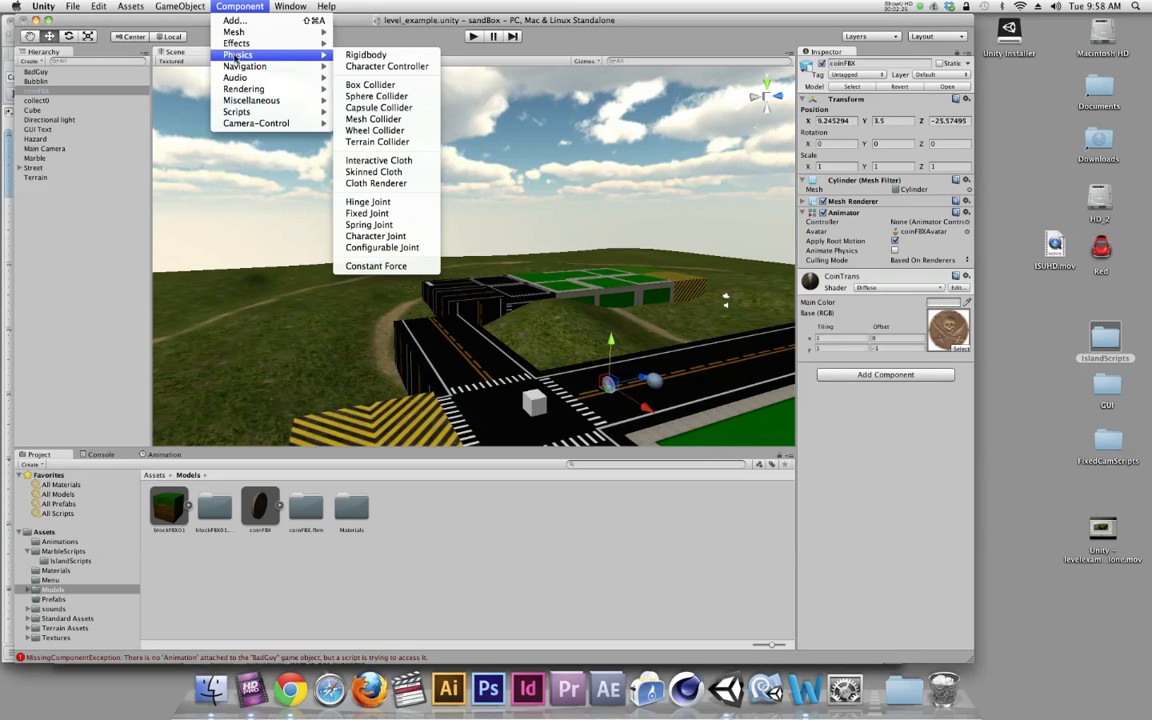
{"action": "left_click", "coordinate": [391, 86]}
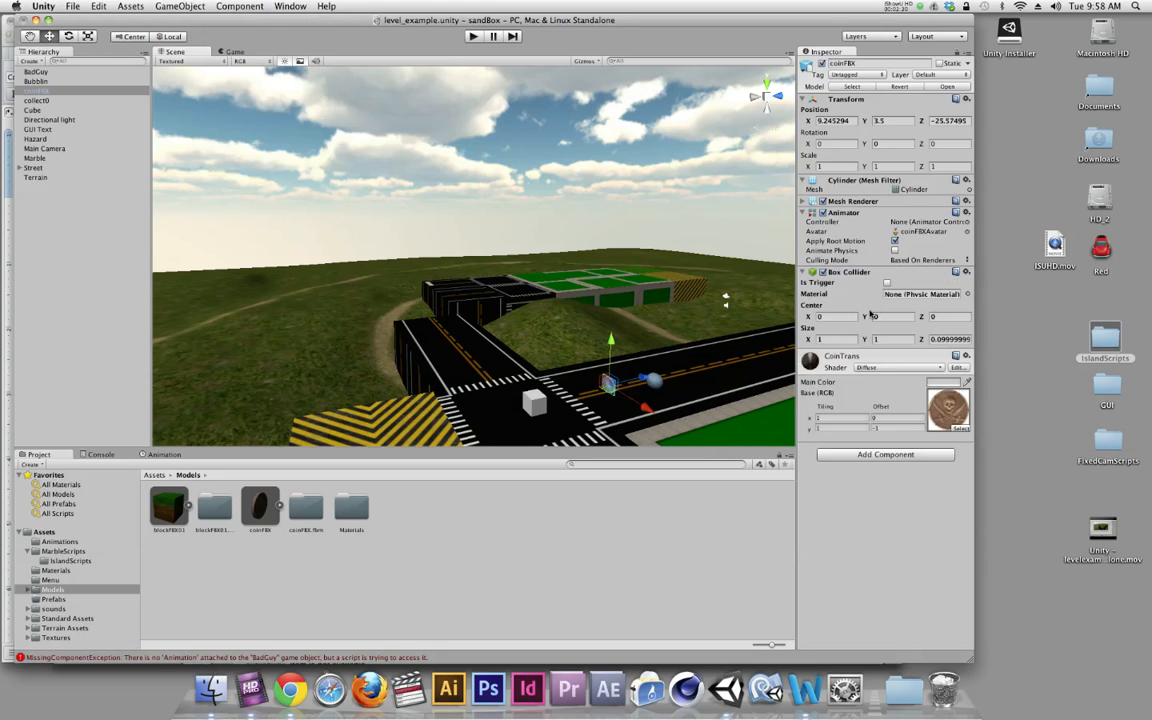
{"action": "left_click", "coordinate": [887, 283]}
- Attach the PickUp script from IslandScripts to the coinFBX object and set its Points to 10
{"action": "left_click", "coordinate": [72, 560]}
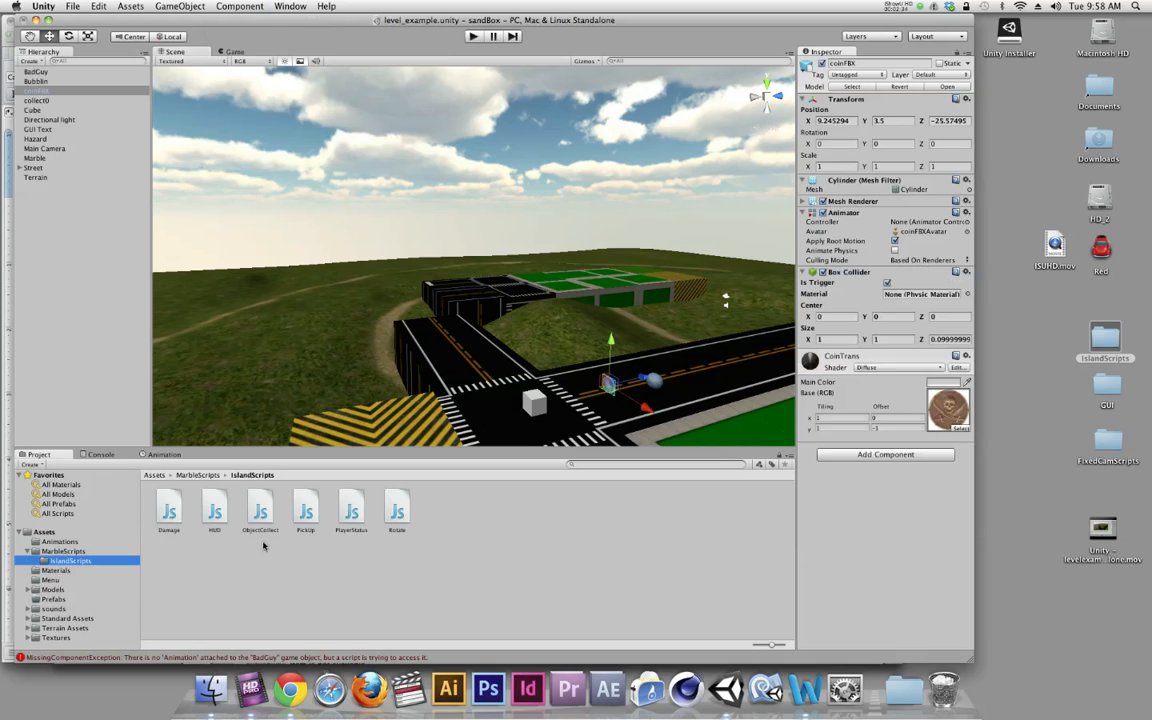
{"action": "left_click", "coordinate": [305, 508]}
{"action": "left_click_drag", "start_coordinate": [305, 508], "coordinate": [40, 92]}
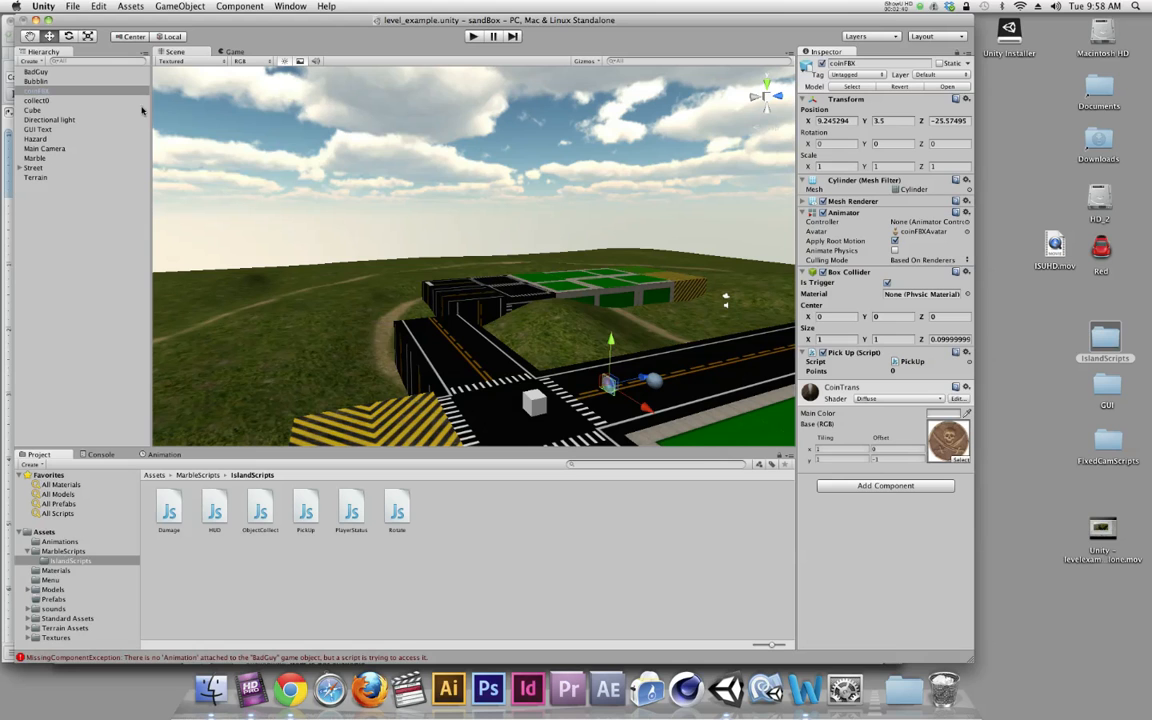
{"action": "left_click", "coordinate": [894, 371]}
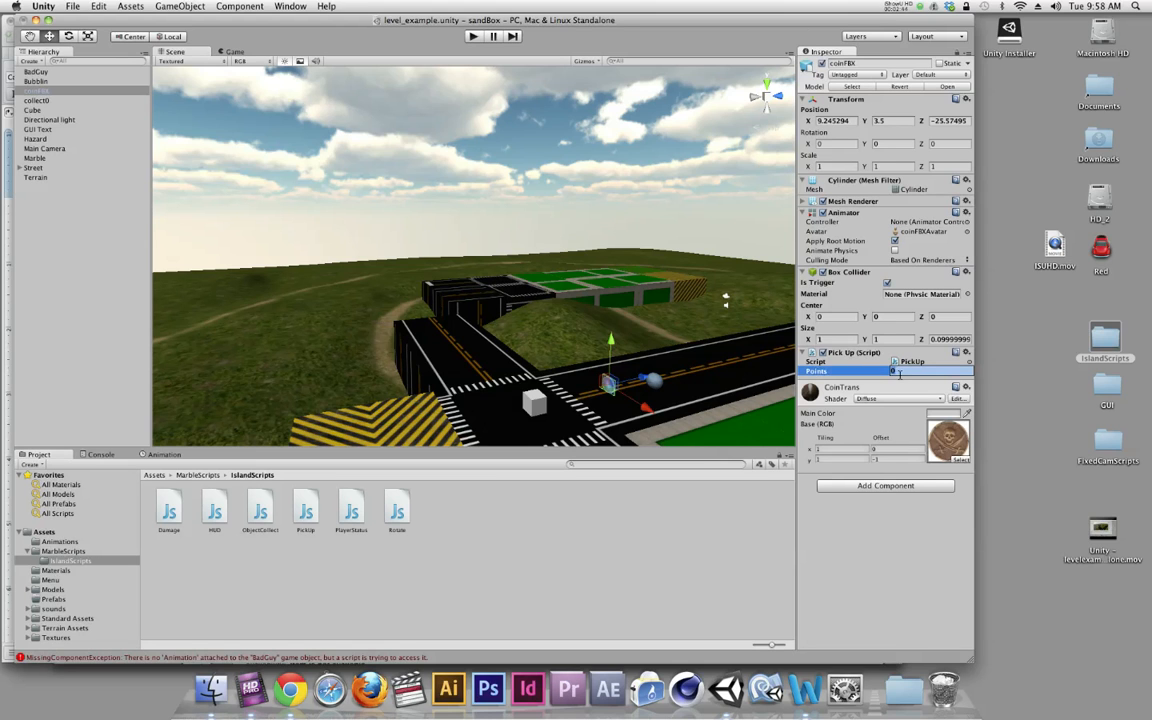
{"action": "key", "text": "Return"}
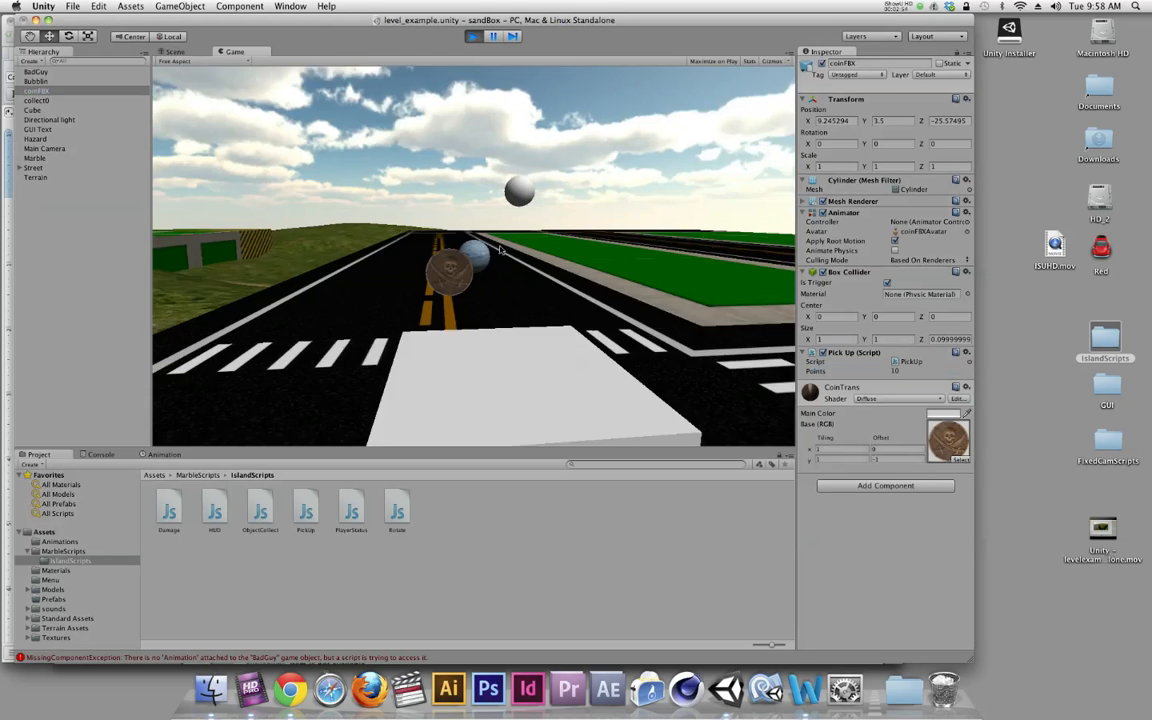
- Test picking up the coin by rolling the marble through it in play mode, and stop the game
{"action": "key", "text": "w"}
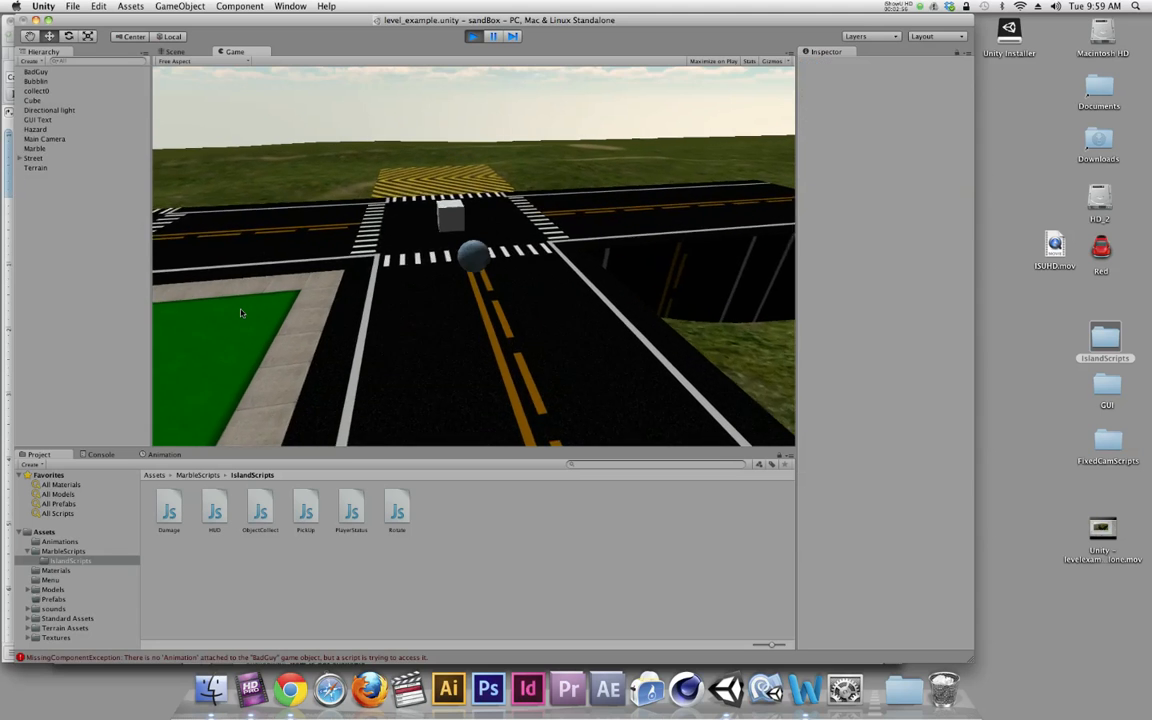
{"action": "key", "text": "super+p"}
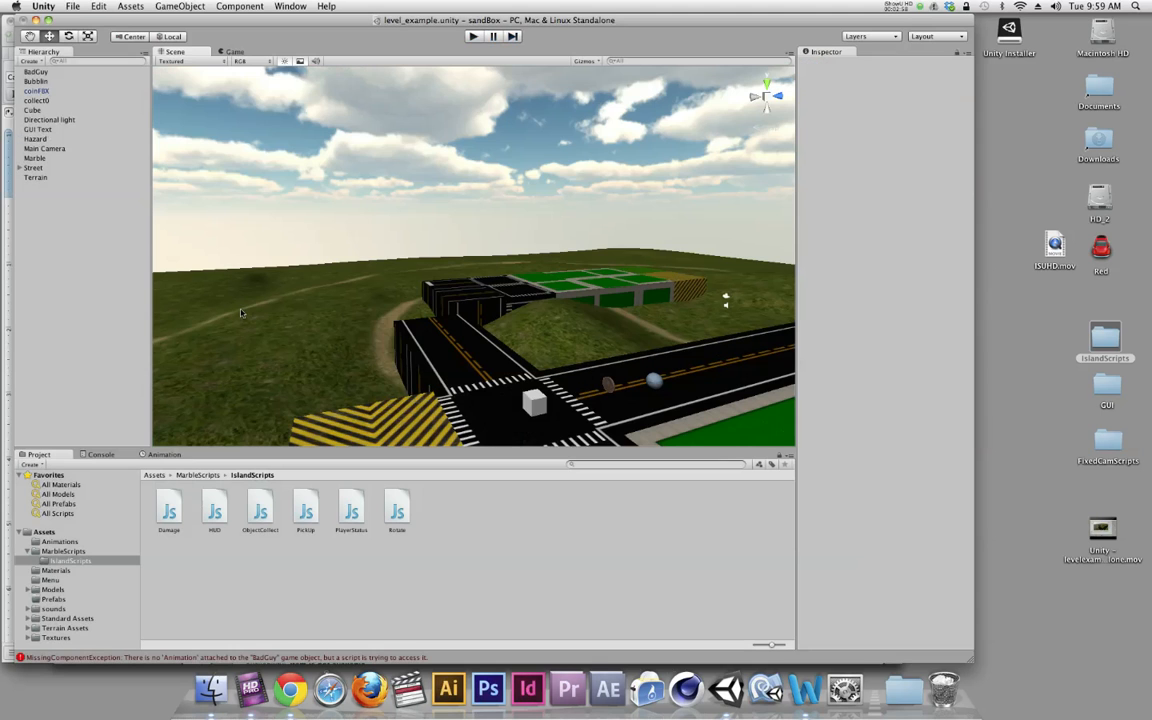
- Open the desktop GUI folder and preview the numbered collect PNG images through collect4.png
{"action": "double_click", "coordinate": [1106, 386]}
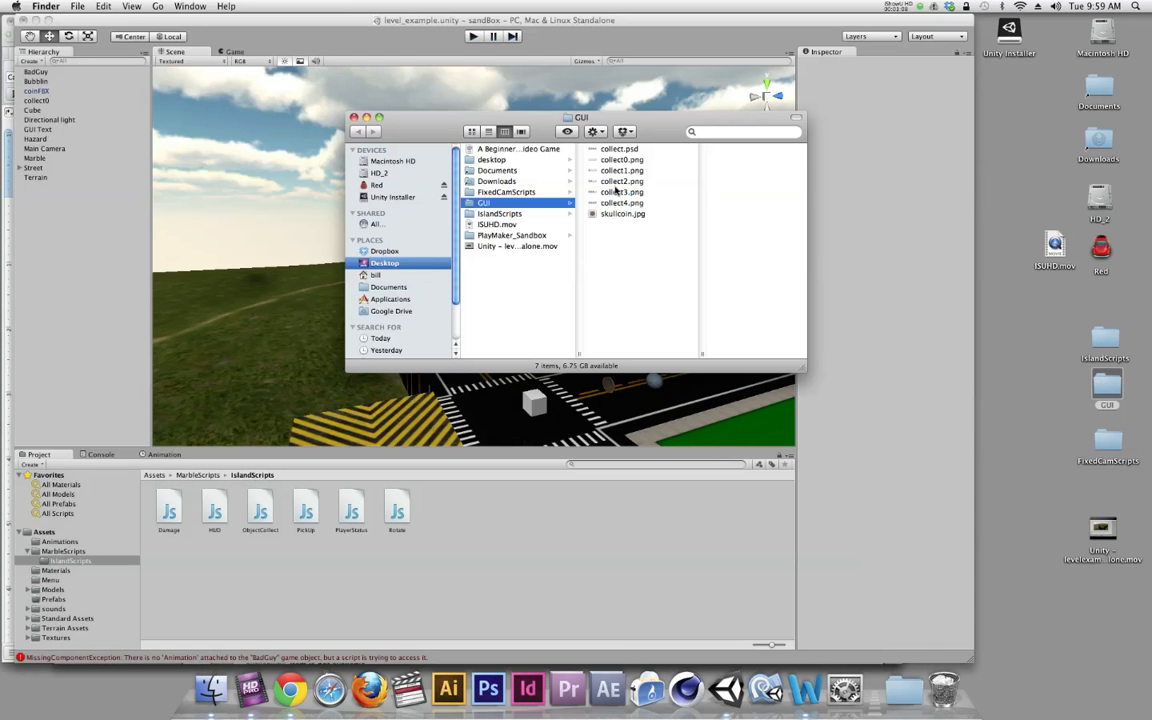
{"action": "left_click_drag", "start_coordinate": [584, 116], "coordinate": [688, 124]}
{"action": "left_click_drag", "start_coordinate": [755, 139], "coordinate": [769, 140]}
{"action": "left_click", "coordinate": [730, 179]}
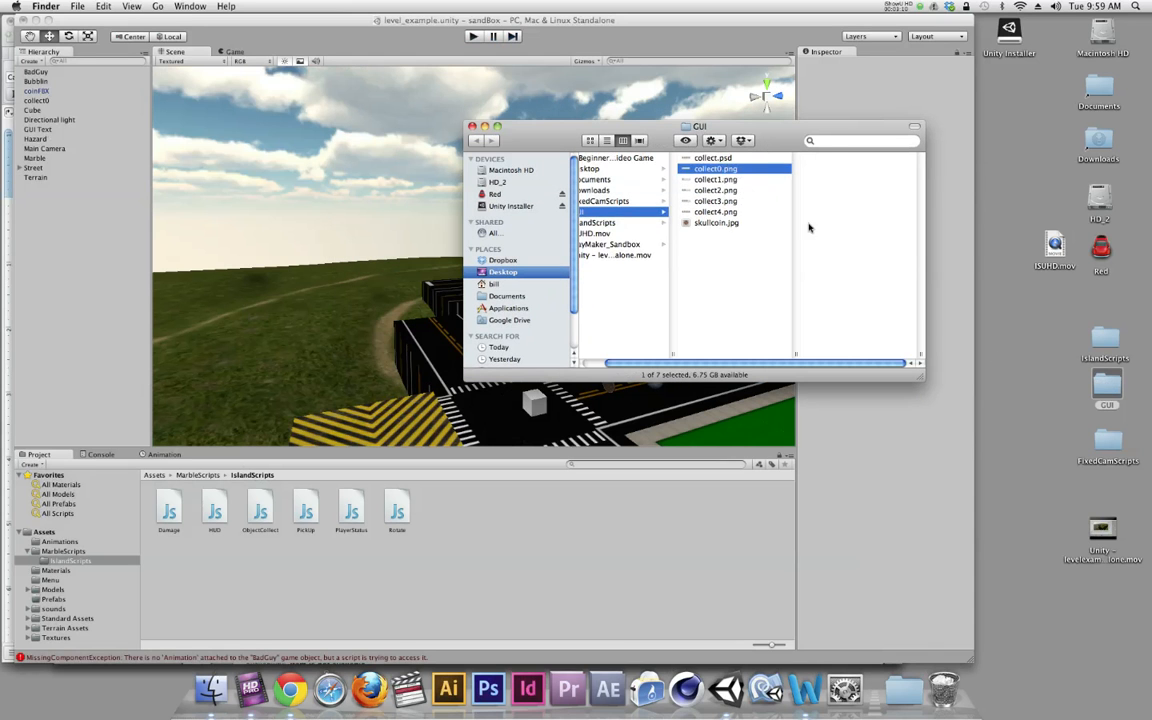
{"action": "key", "text": "Down"}
{"action": "key", "text": "Down"}
{"action": "key", "text": "Down"}
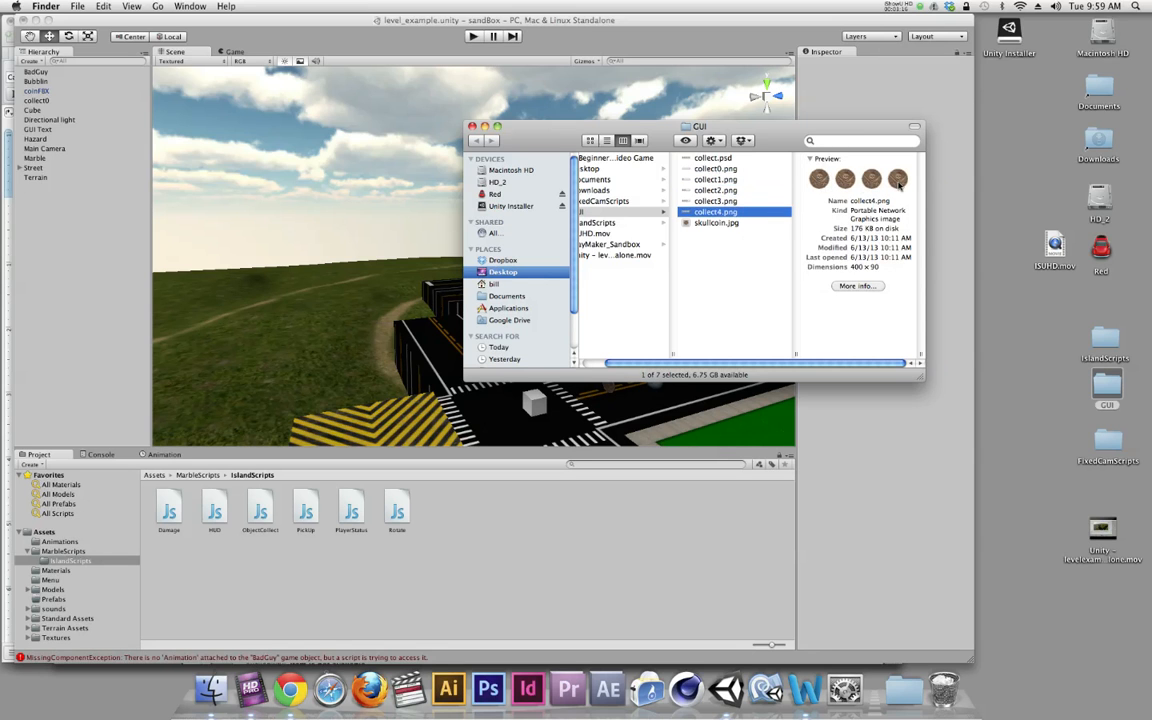
- Preview the collect images in reverse from collect4.png to collect0.png, and close the GUI folder window
{"action": "key", "text": "Up"}
{"action": "key", "text": "Up"}
{"action": "key", "text": "Up"}
{"action": "key", "text": "Up"}
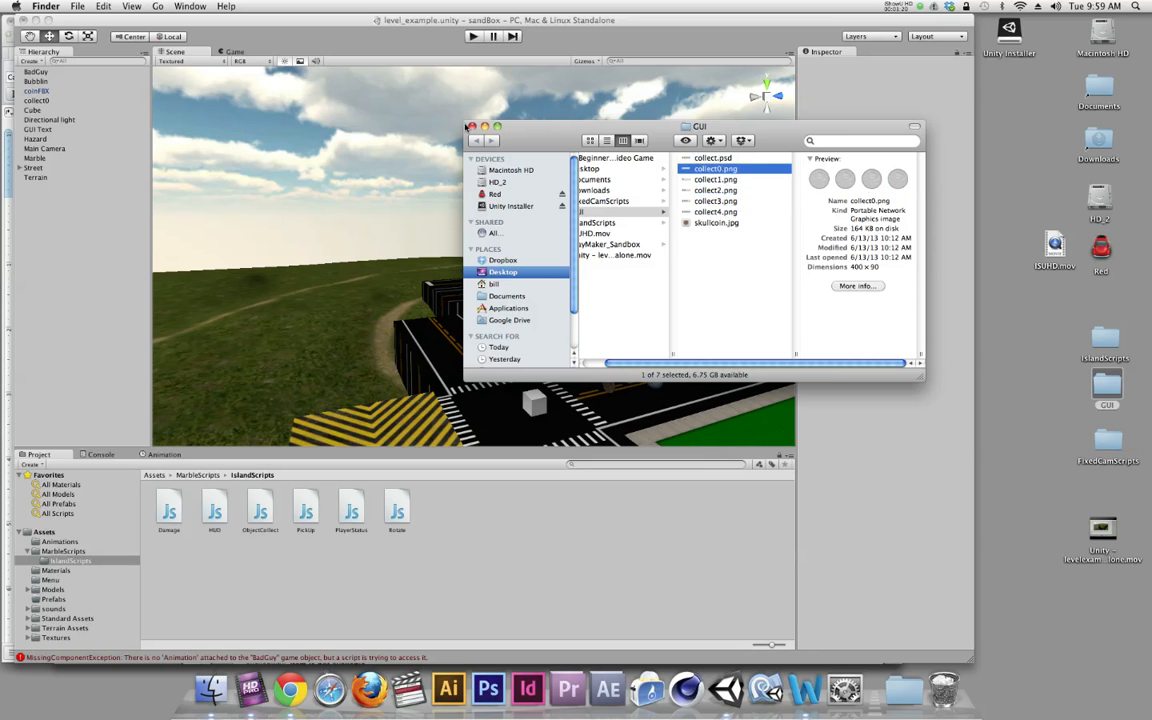
{"action": "left_click", "coordinate": [471, 127]}
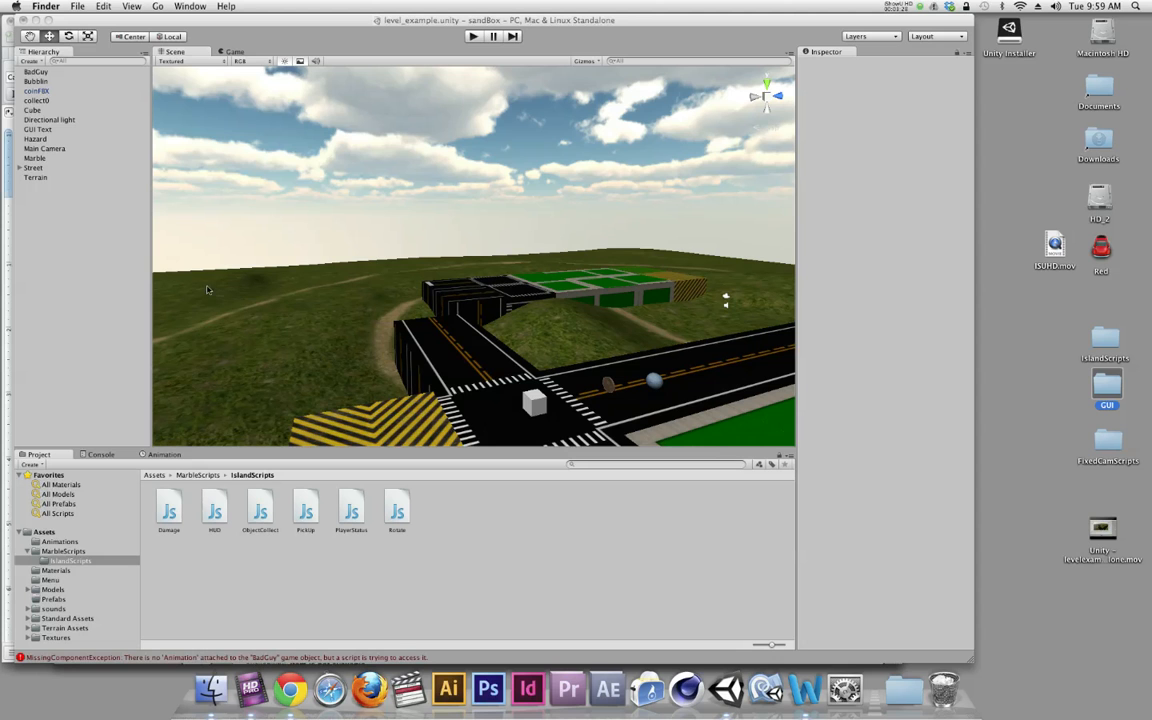
- Delete the collect0 object from the scene and import the desktop GUI folder into the project's Assets
{"action": "left_click", "coordinate": [38, 101]}
{"action": "key", "text": "super+BackSpace"}
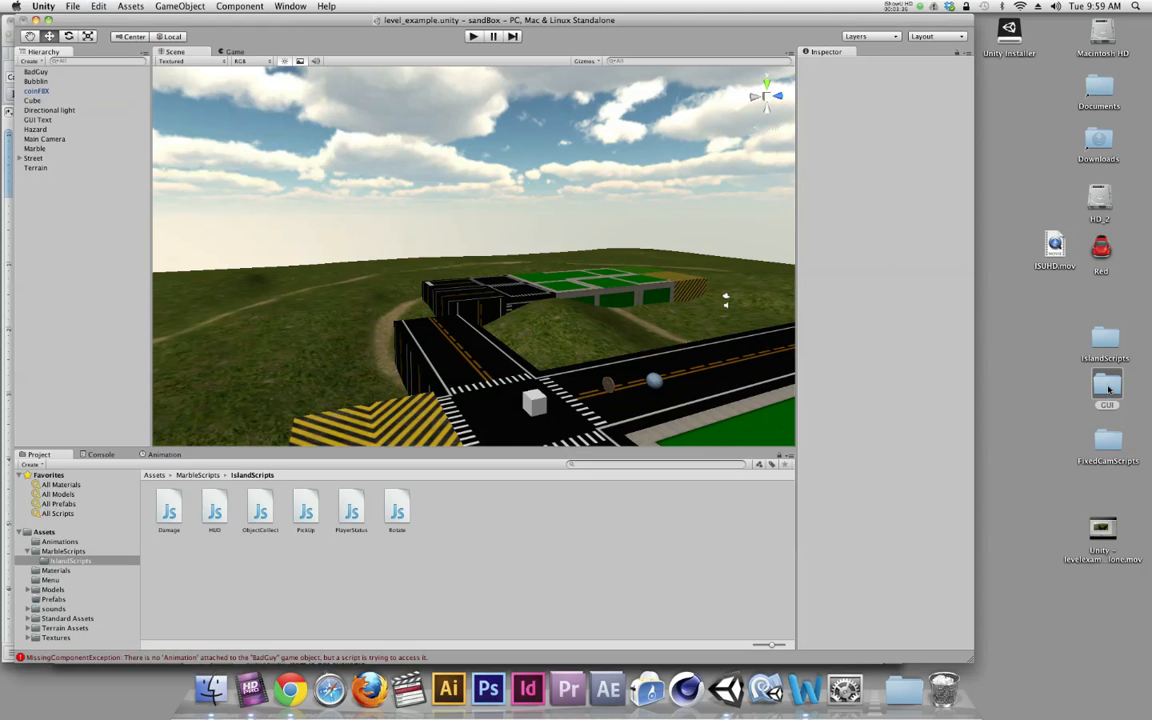
{"action": "left_click_drag", "start_coordinate": [53, 545], "coordinate": [45, 533]}
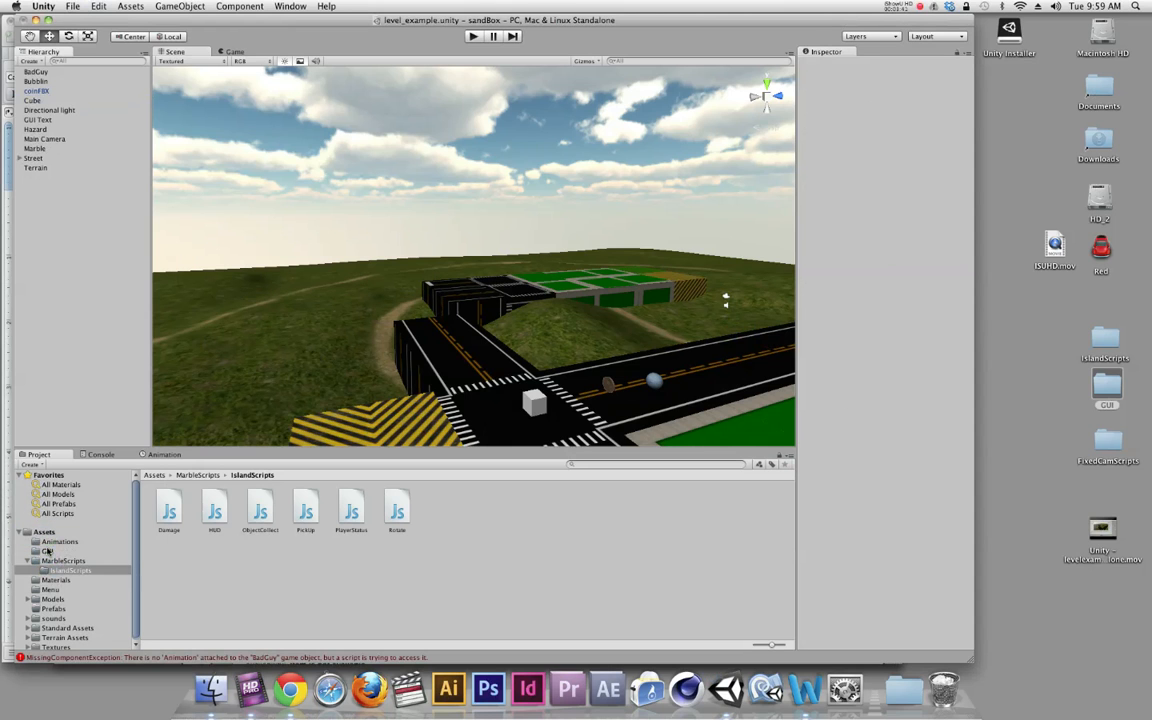
{"action": "left_click", "coordinate": [47, 551]}
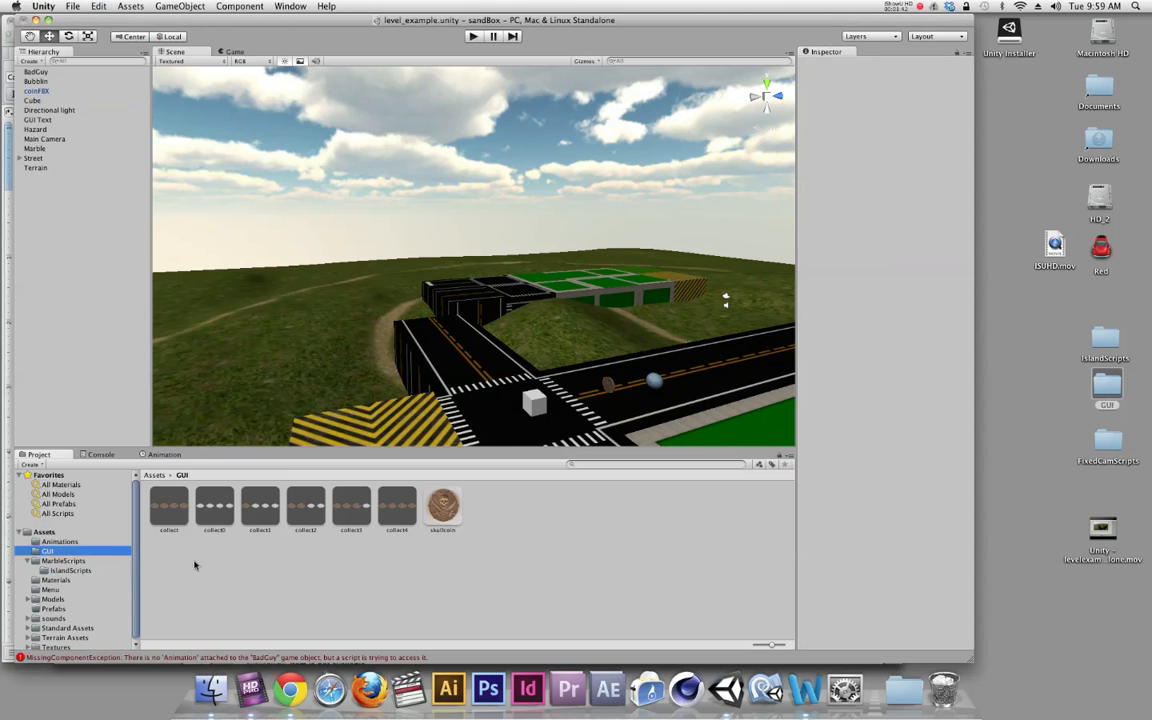
- Create a GUI Texture object from the collect0 image in the project's GUI folder
{"action": "left_click", "coordinate": [219, 510]}
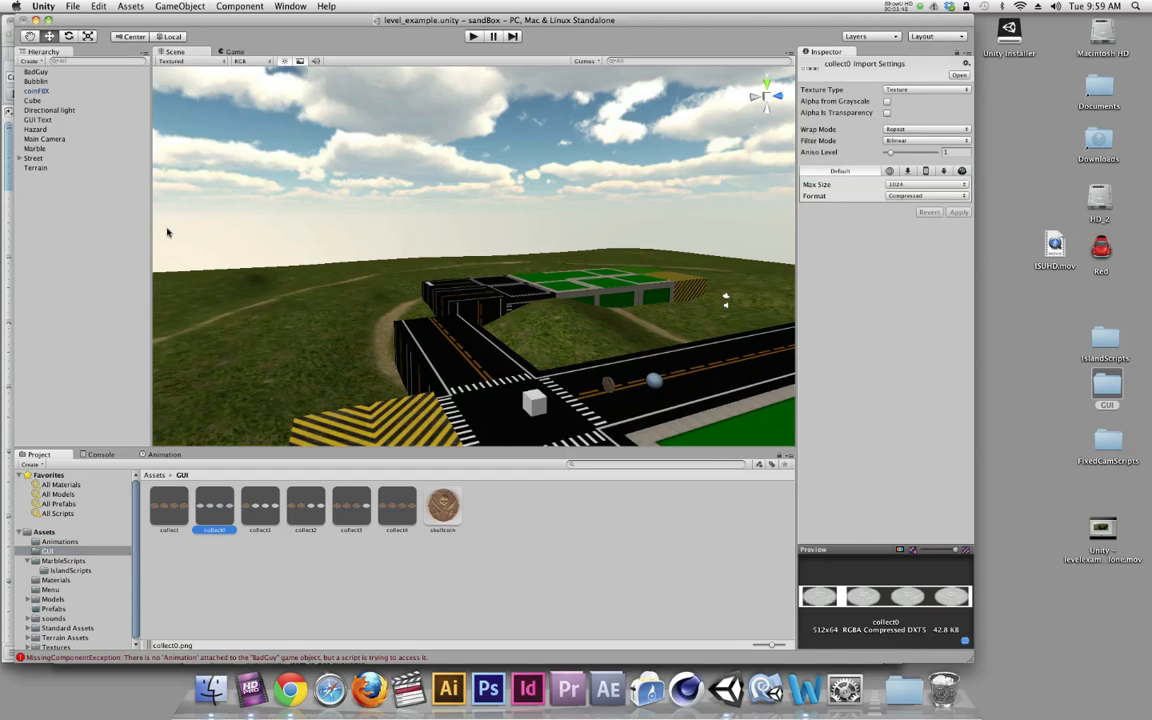
{"action": "left_click", "coordinate": [180, 6]}
{"action": "mouse_move", "coordinate": [191, 33]}
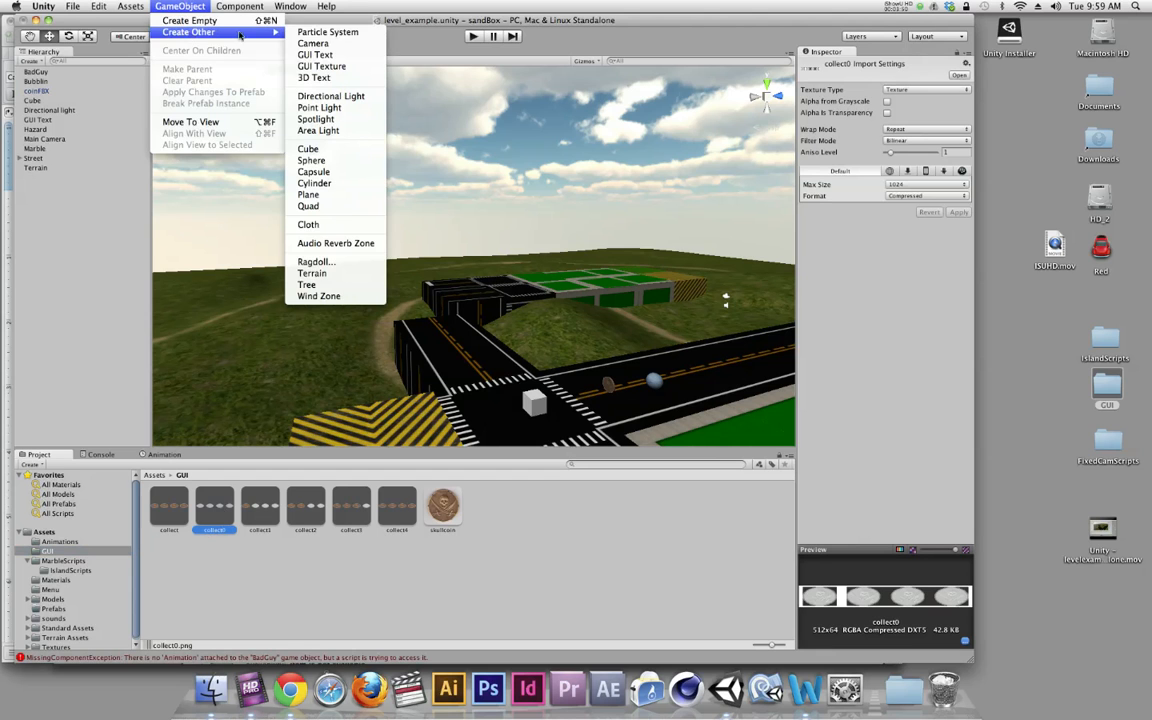
{"action": "left_click", "coordinate": [316, 66]}
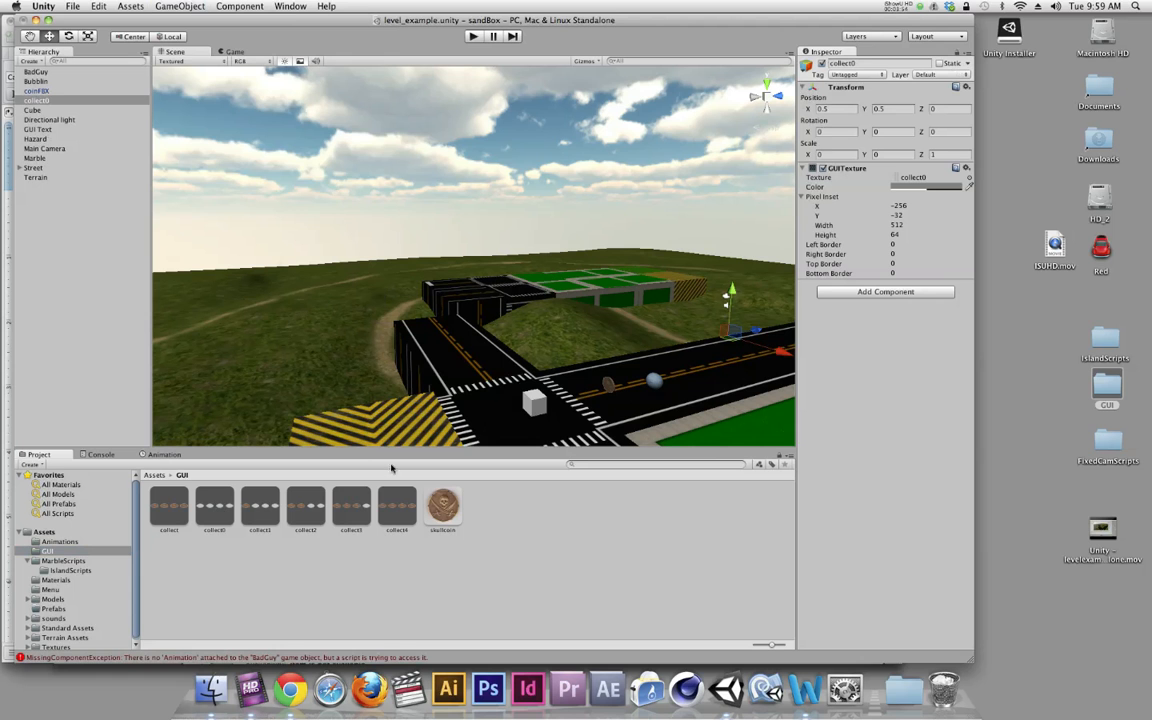
- Run the game twice to check the coin GUI texture on screen, stopping play mode after each run
{"action": "left_click", "coordinate": [472, 35]}
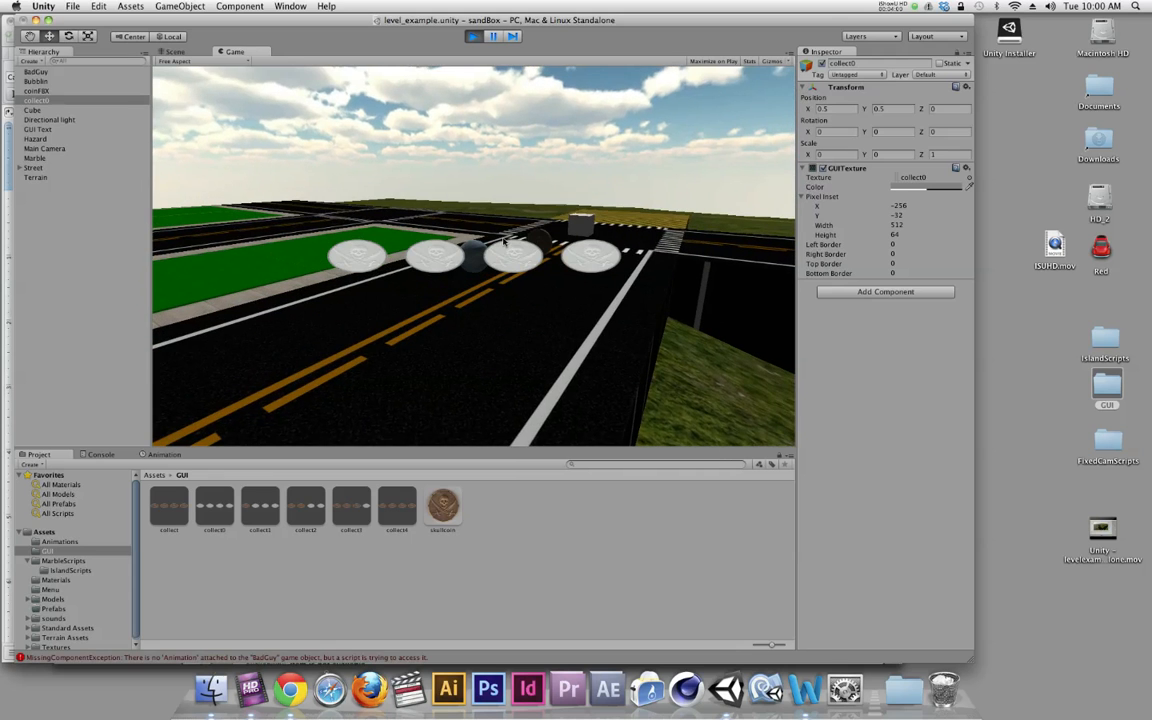
{"action": "key", "text": "super+p"}
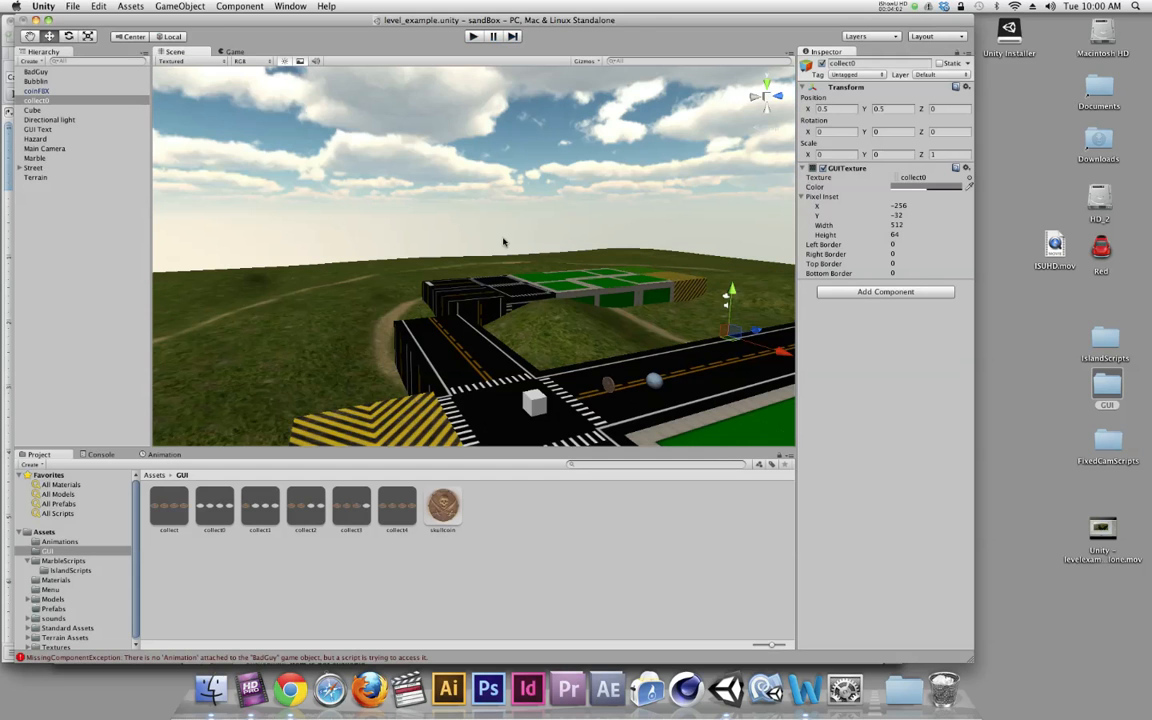
{"action": "key", "text": "super+p"}
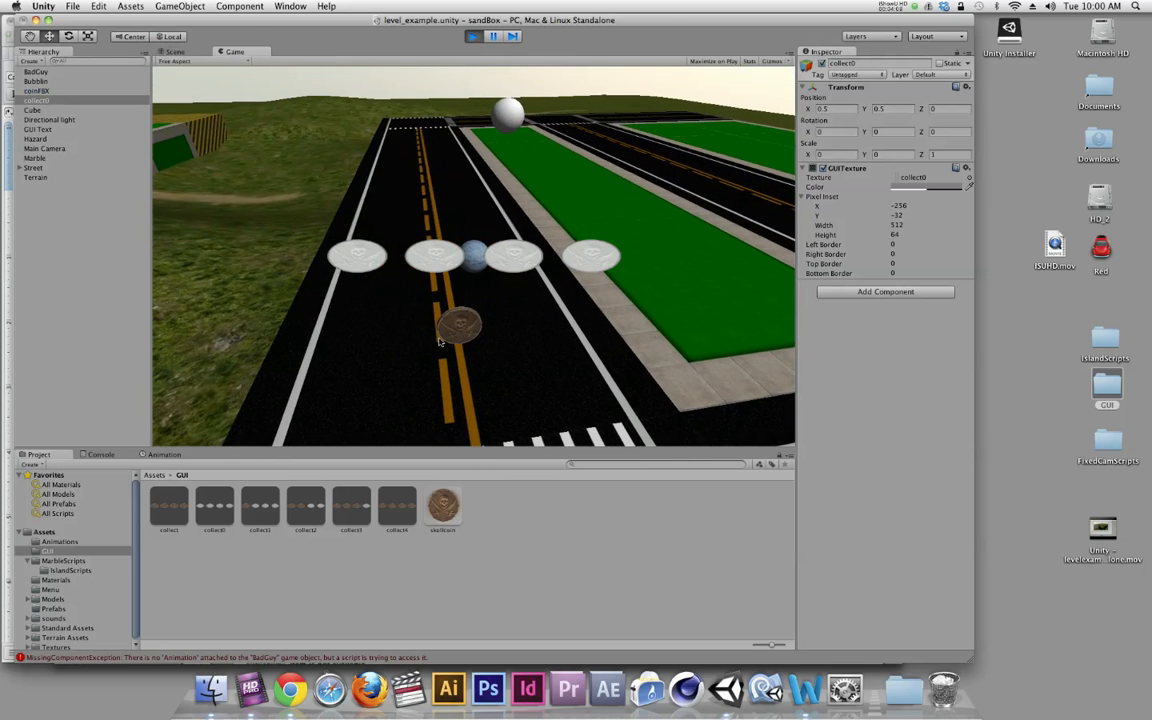
{"action": "key", "text": "super+p"}
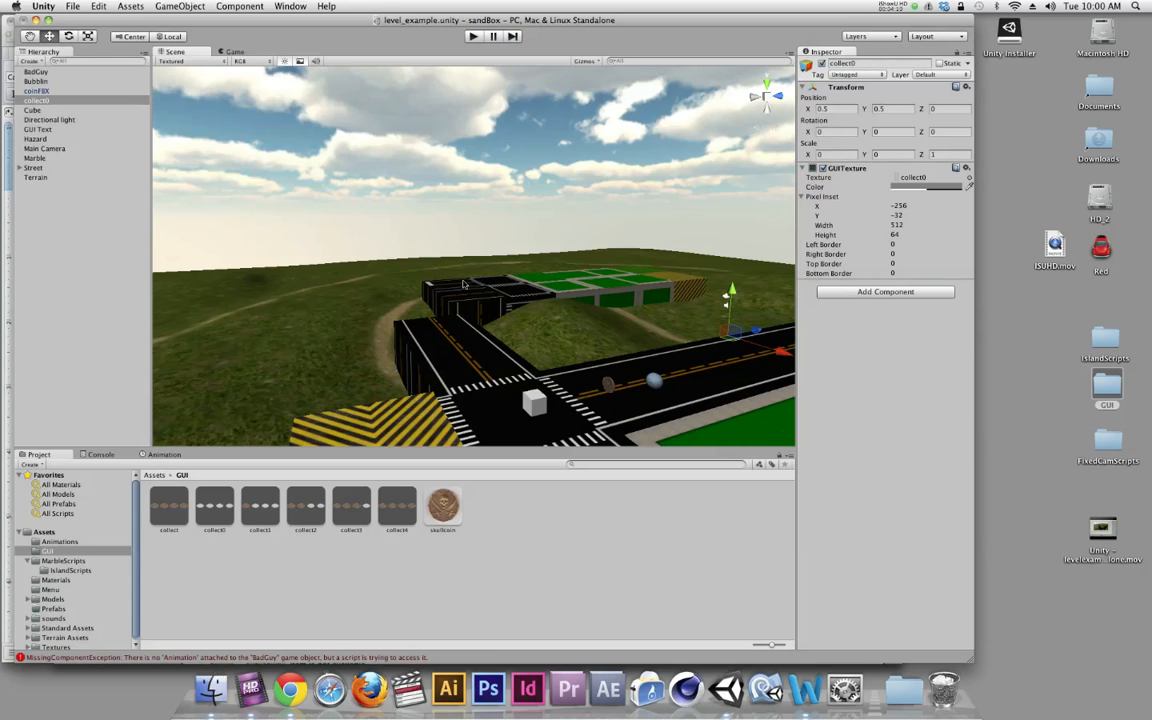
- Set the collect0 texture's Pixel Inset to Width 400 and Height 90, and check it in play mode
{"action": "left_click", "coordinate": [36, 101]}
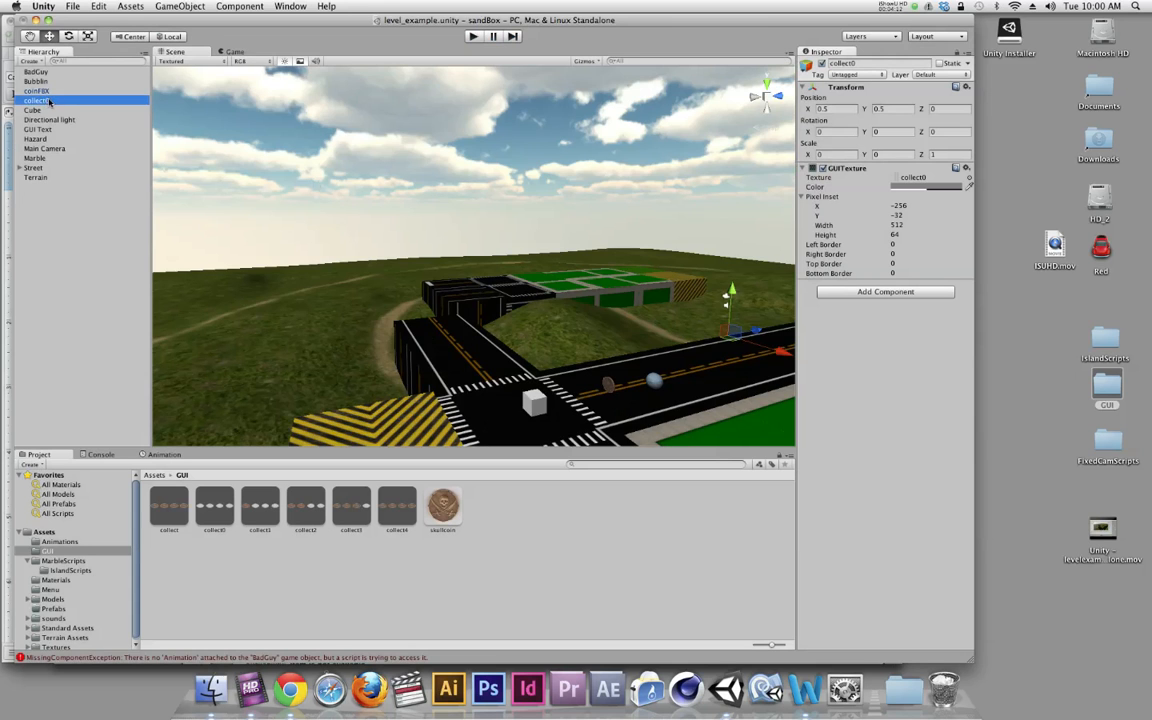
{"action": "left_click", "coordinate": [895, 225]}
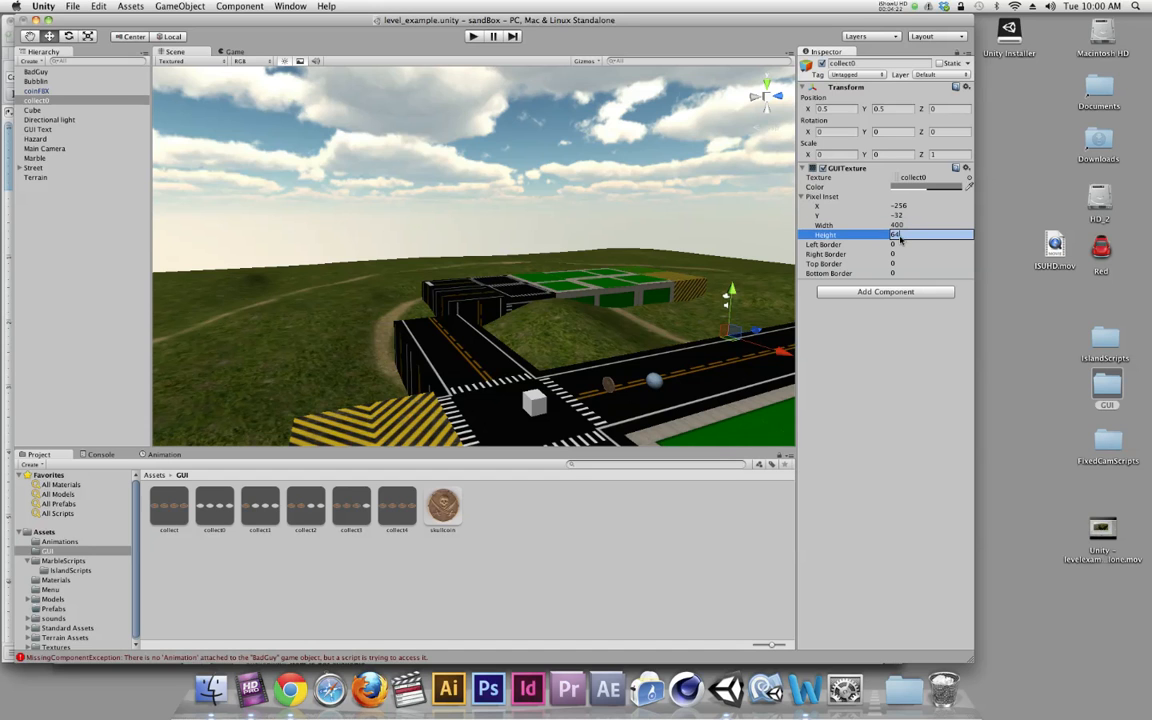
{"action": "key", "text": "Tab"}
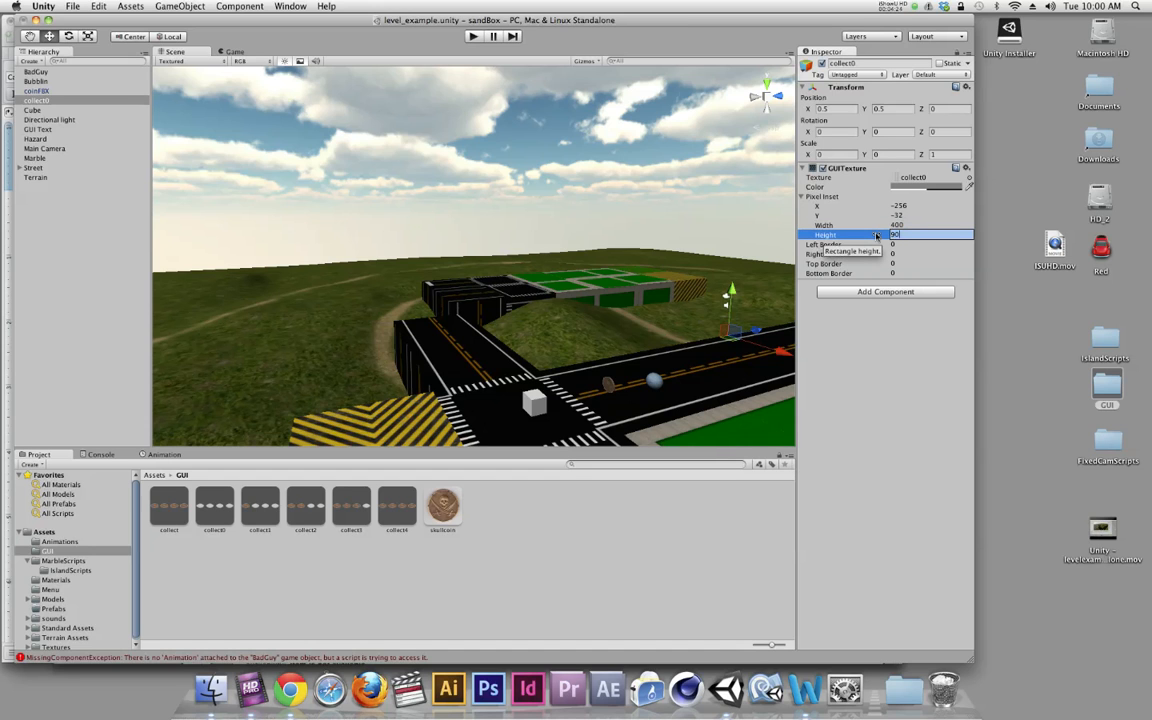
{"action": "left_click", "coordinate": [473, 36]}
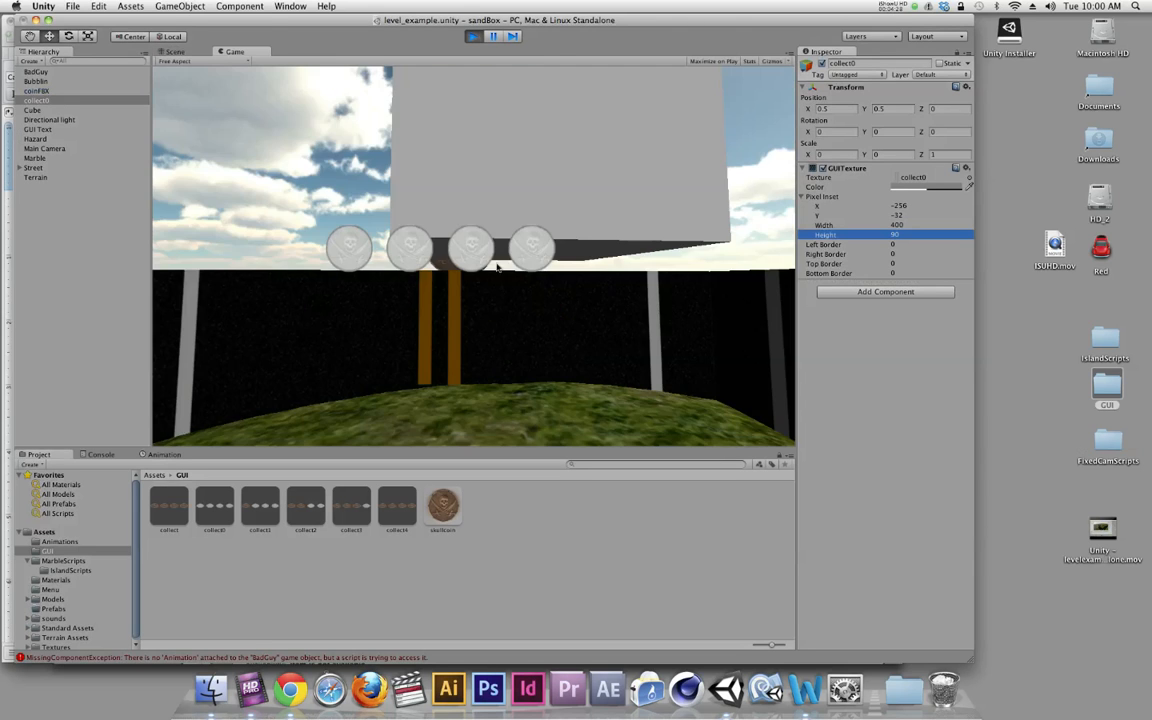
{"action": "key", "text": "super+p"}
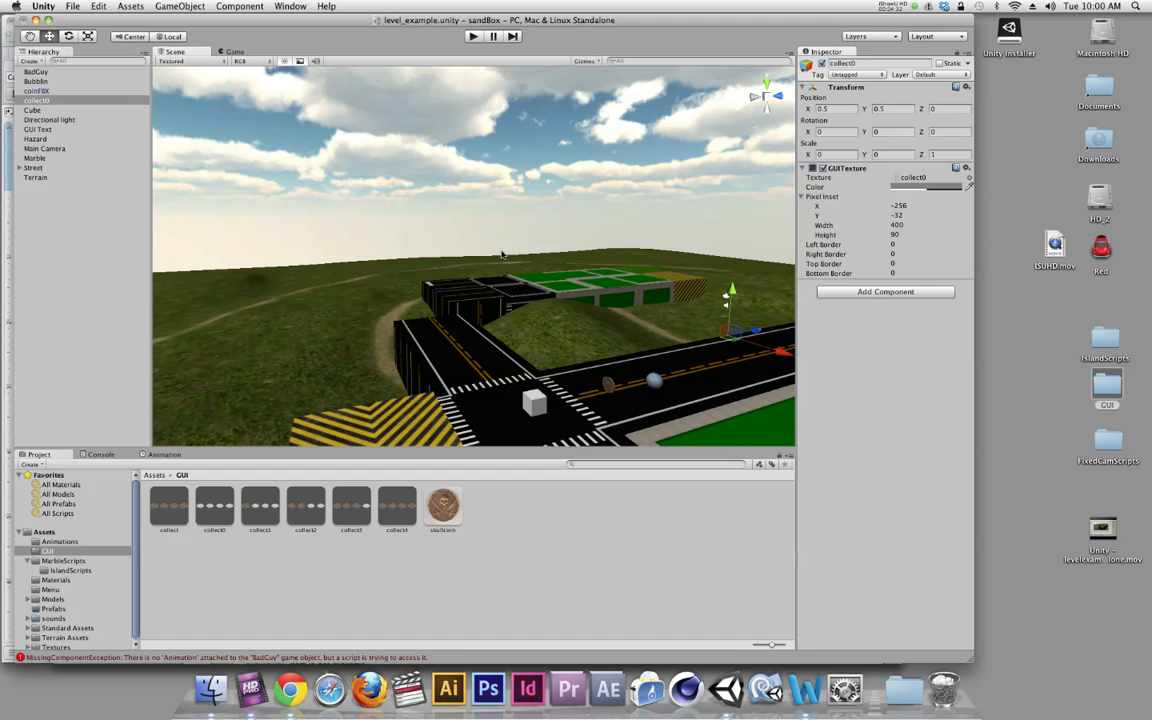
- Set the collect0 texture's Pixel Inset Y to 200 and check its placement in play mode
{"action": "left_click", "coordinate": [897, 215]}
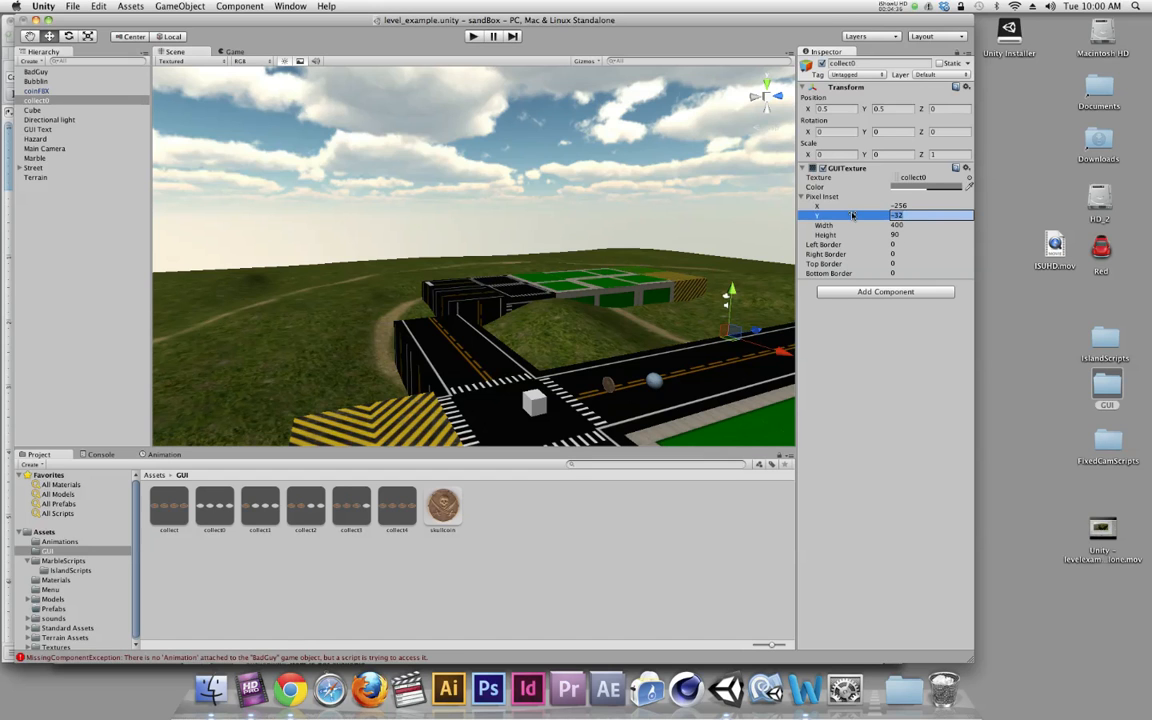
{"action": "type", "text": "200"}
{"action": "key", "text": "Return"}
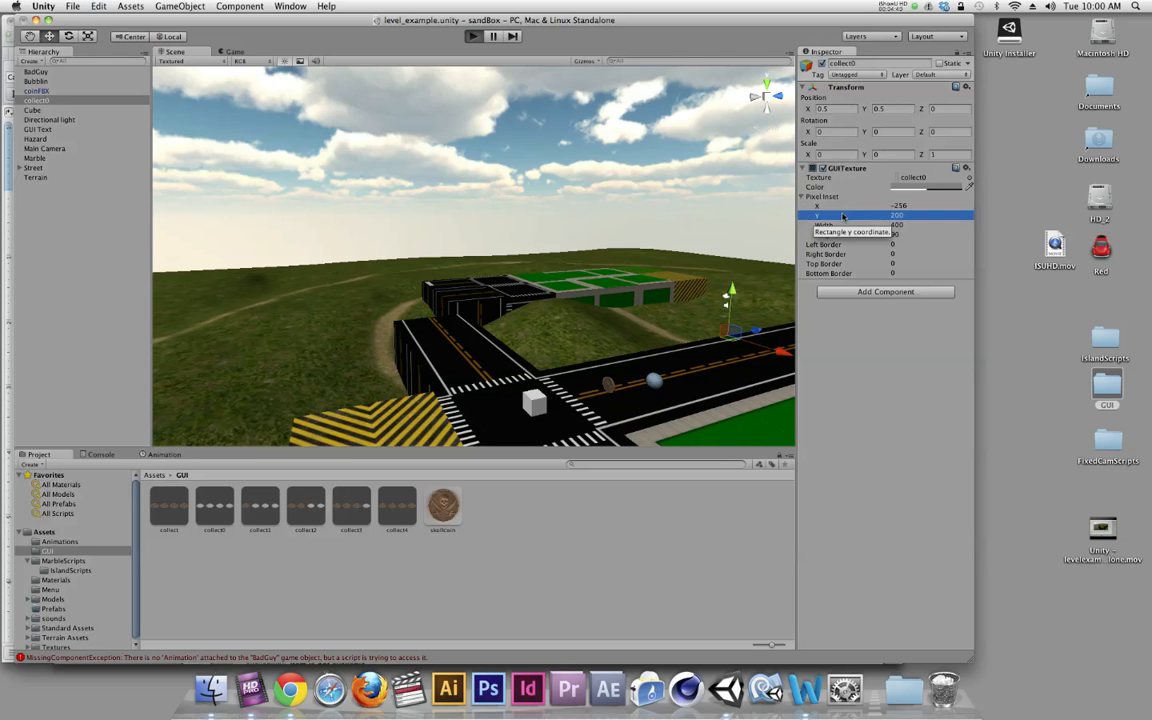
{"action": "key", "text": "super+p"}
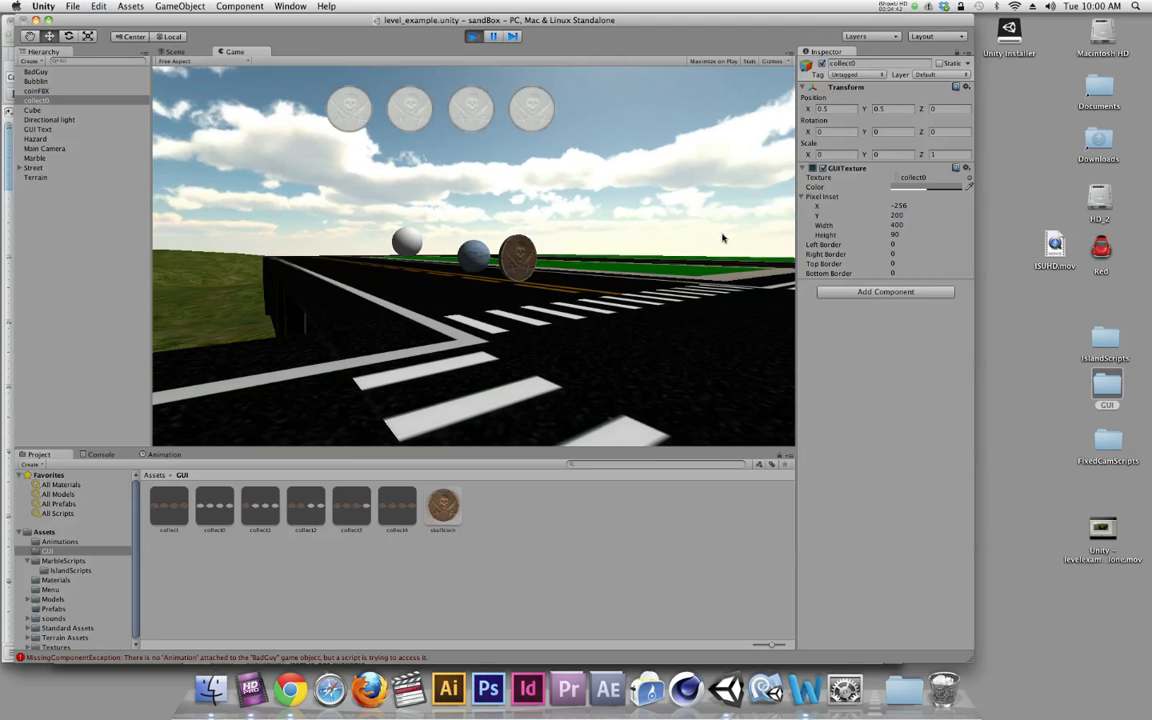
{"action": "key", "text": "super+p"}
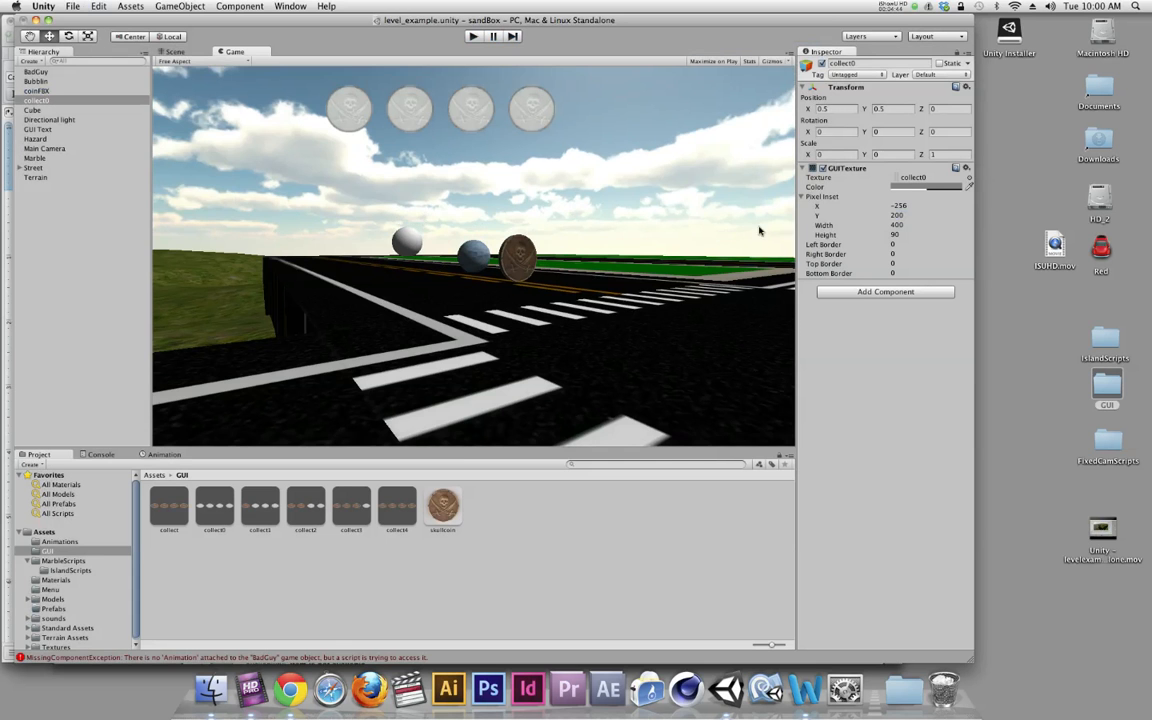
- Set the collect0 texture's Pixel Inset X to 100 and check its placement in play mode
{"action": "left_click", "coordinate": [886, 205]}
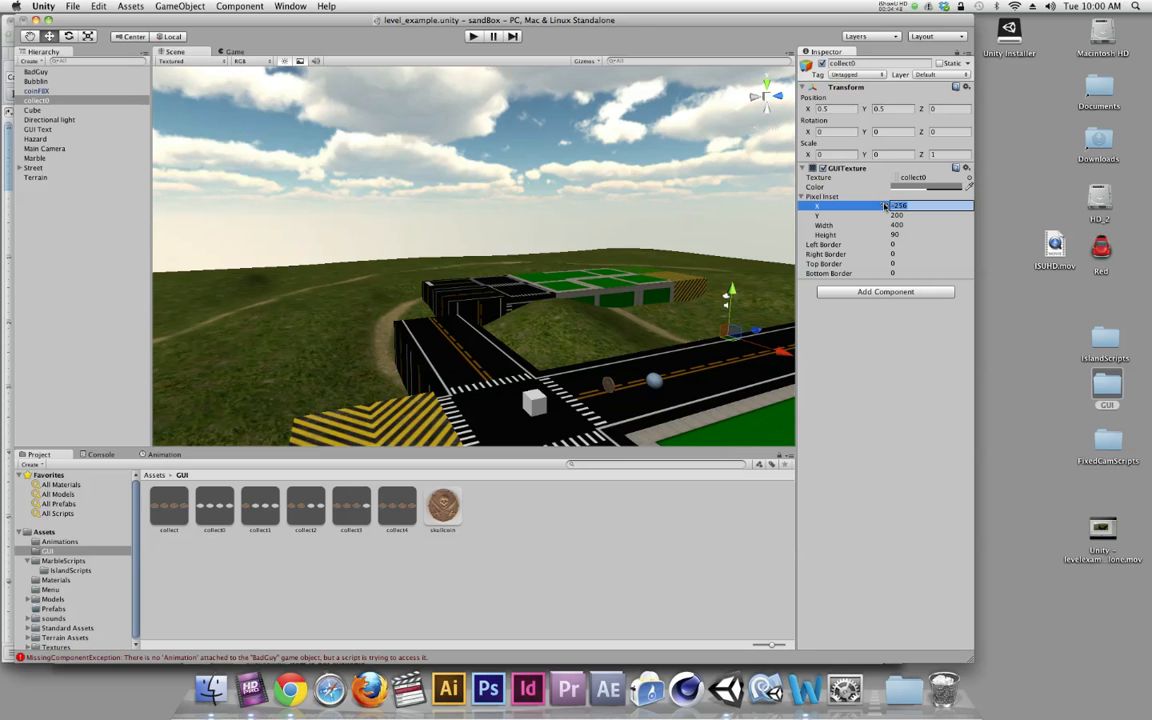
{"action": "type", "text": "100"}
{"action": "key", "text": "Return"}
{"action": "key", "text": "super+p"}
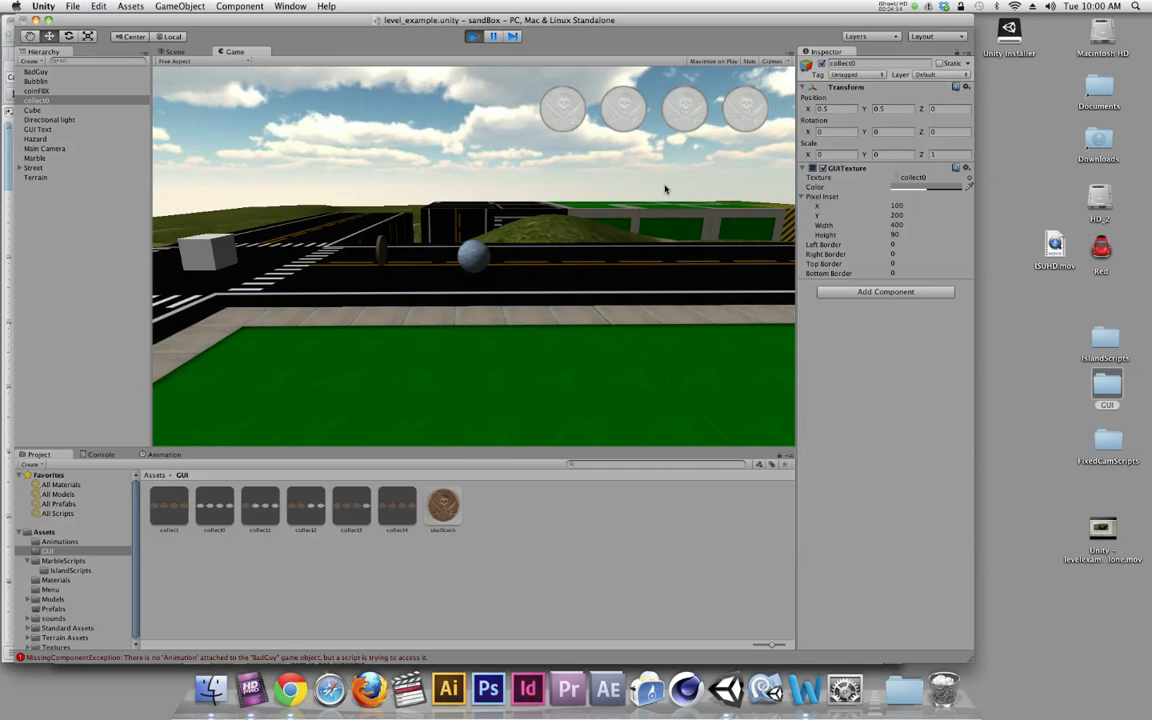
{"action": "key", "text": "super+p"}
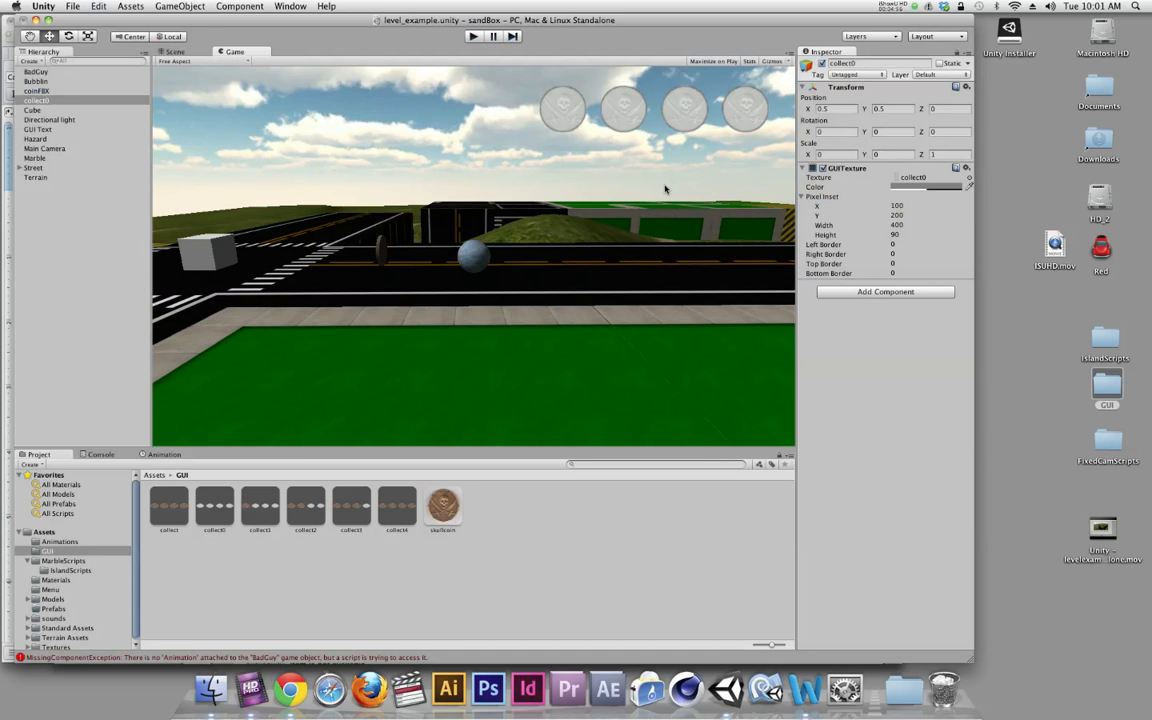
- Roll the marble through the coin in play mode to test the GUI display, and stop the game
{"action": "left_click", "coordinate": [470, 36]}
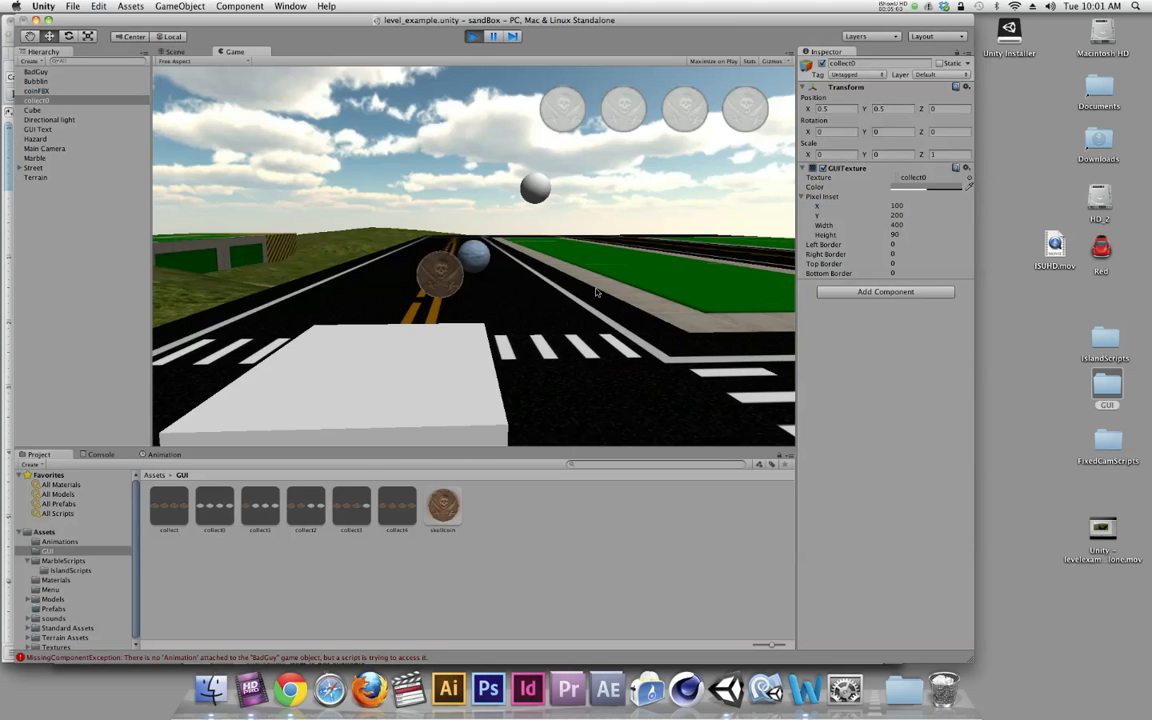
{"action": "key", "text": "Right"}
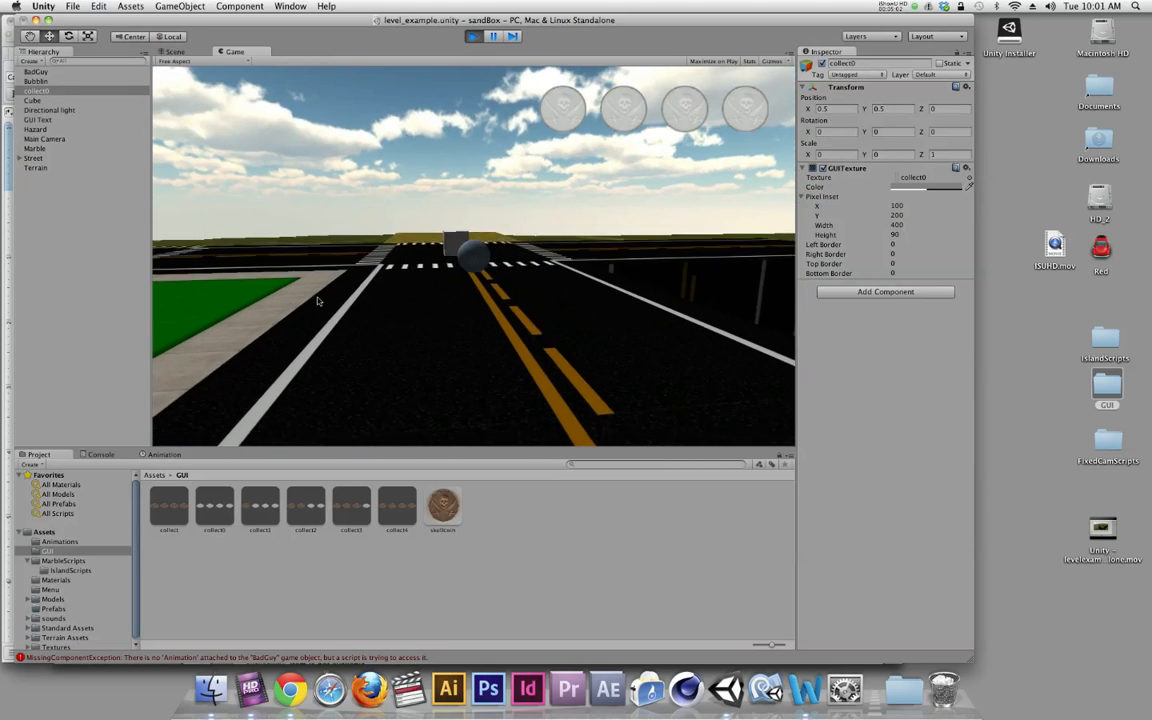
{"action": "key", "text": "Down"}
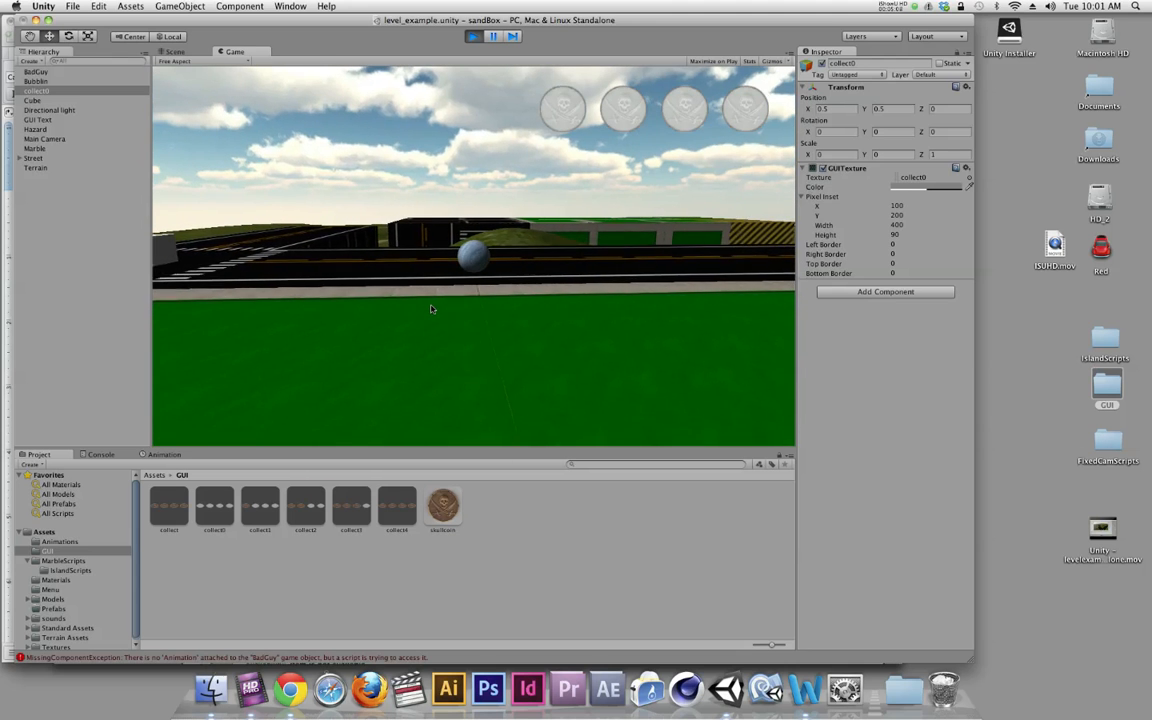
{"action": "key", "text": "super+p"}
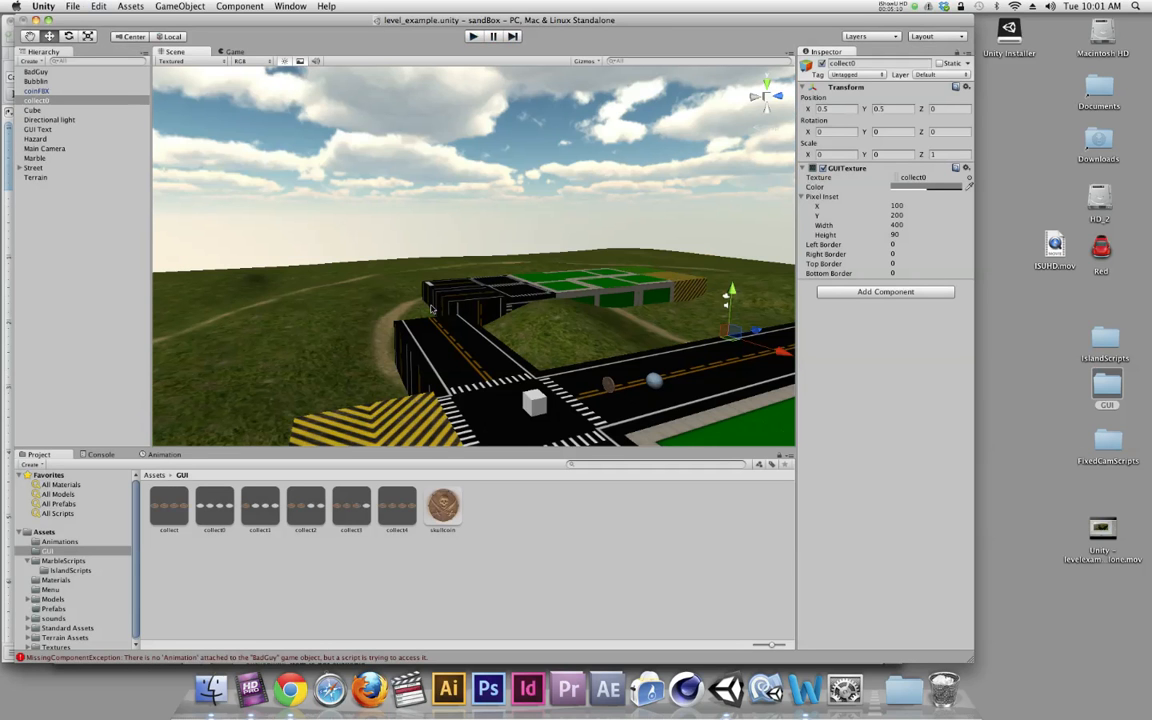
- Rename the IslandScripts folder to HudScripts and attach its ObjectCollect script to the collect0 object
{"action": "left_click", "coordinate": [48, 100]}
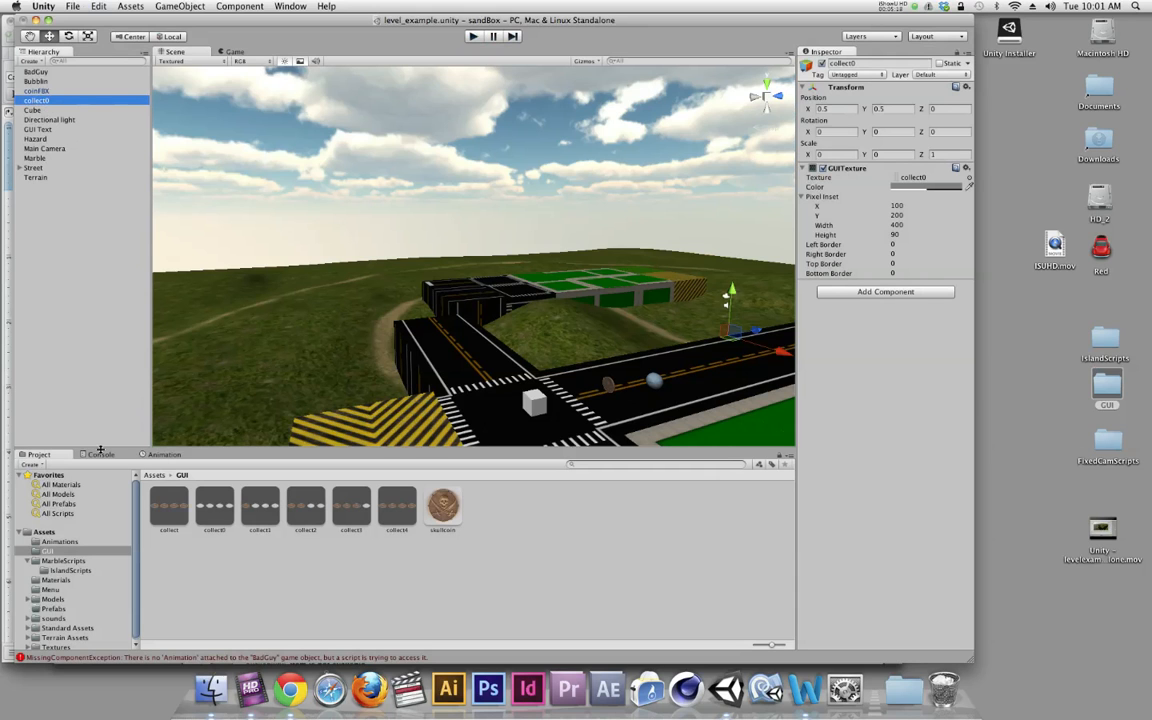
{"action": "left_click", "coordinate": [66, 571]}
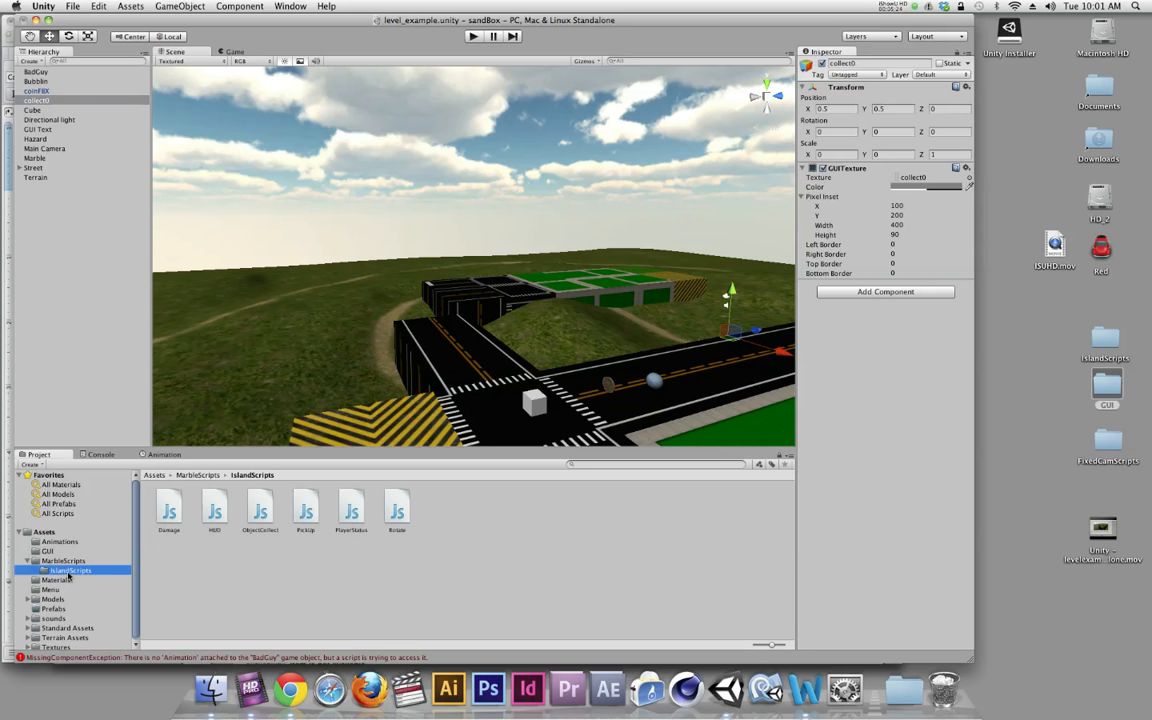
{"action": "left_click", "coordinate": [69, 571]}
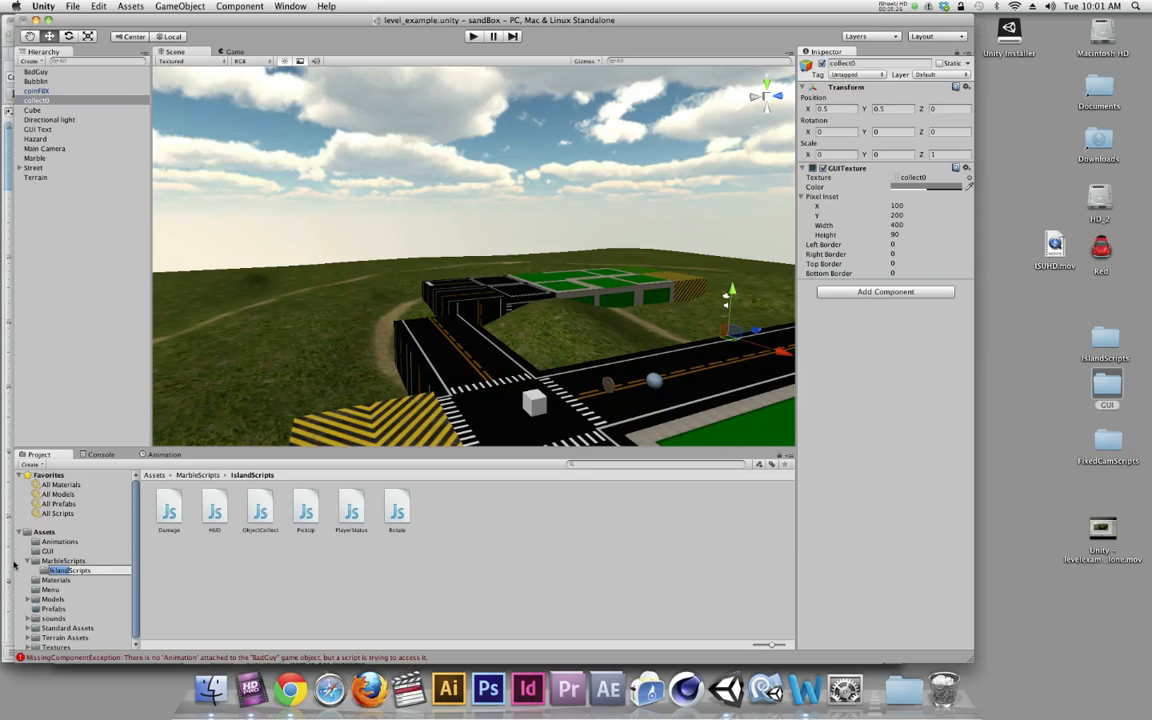
{"action": "type", "text": "HudScripts"}
{"action": "key", "text": "Return"}
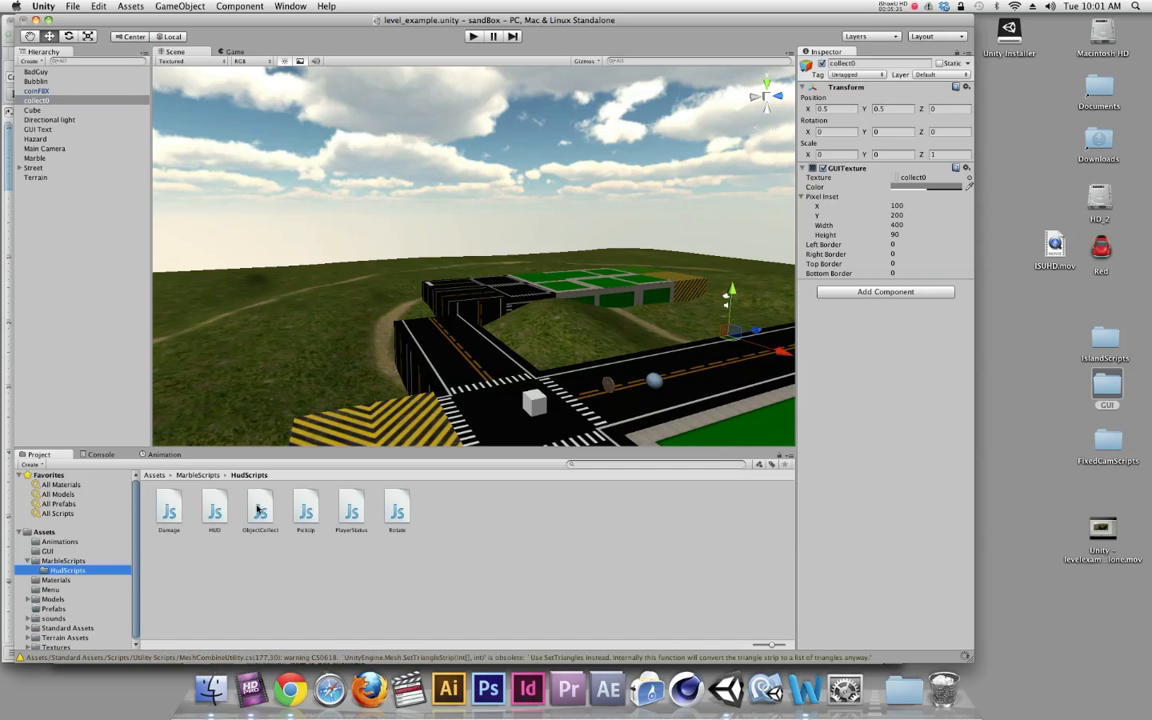
{"action": "left_click_drag", "start_coordinate": [258, 511], "coordinate": [37, 101]}
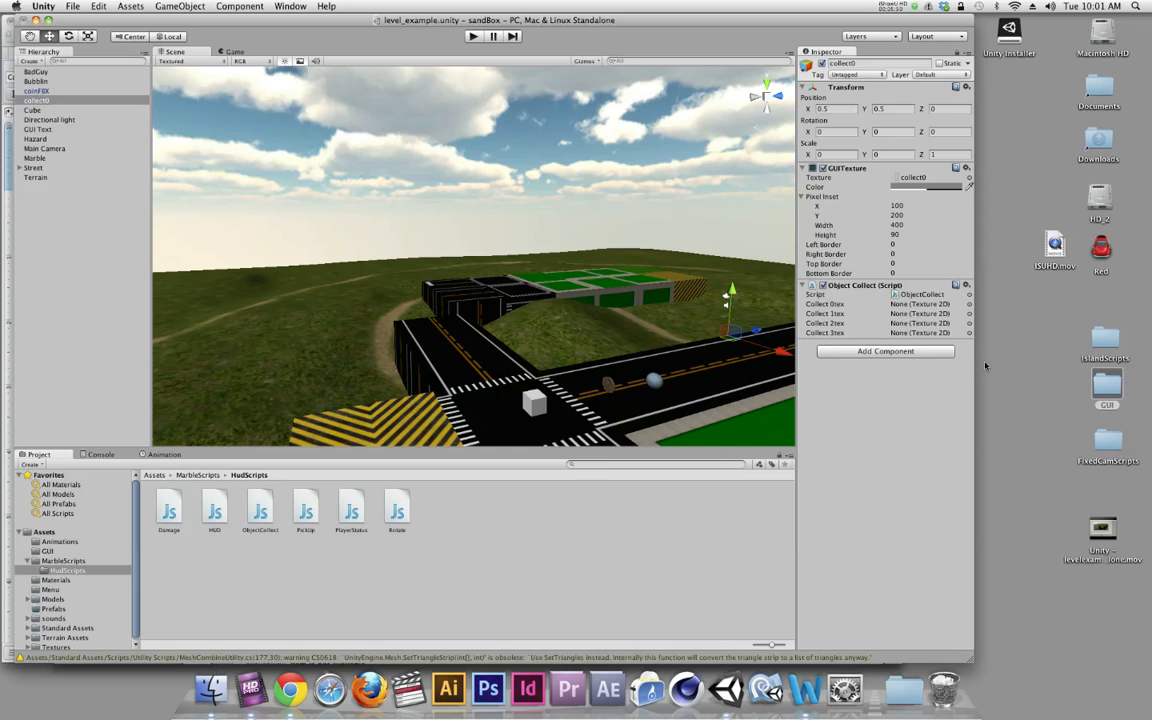
- Open the desktop GUI folder in Finder and preview the images collect0.png through collect4.png together
{"action": "double_click", "coordinate": [1108, 385]}
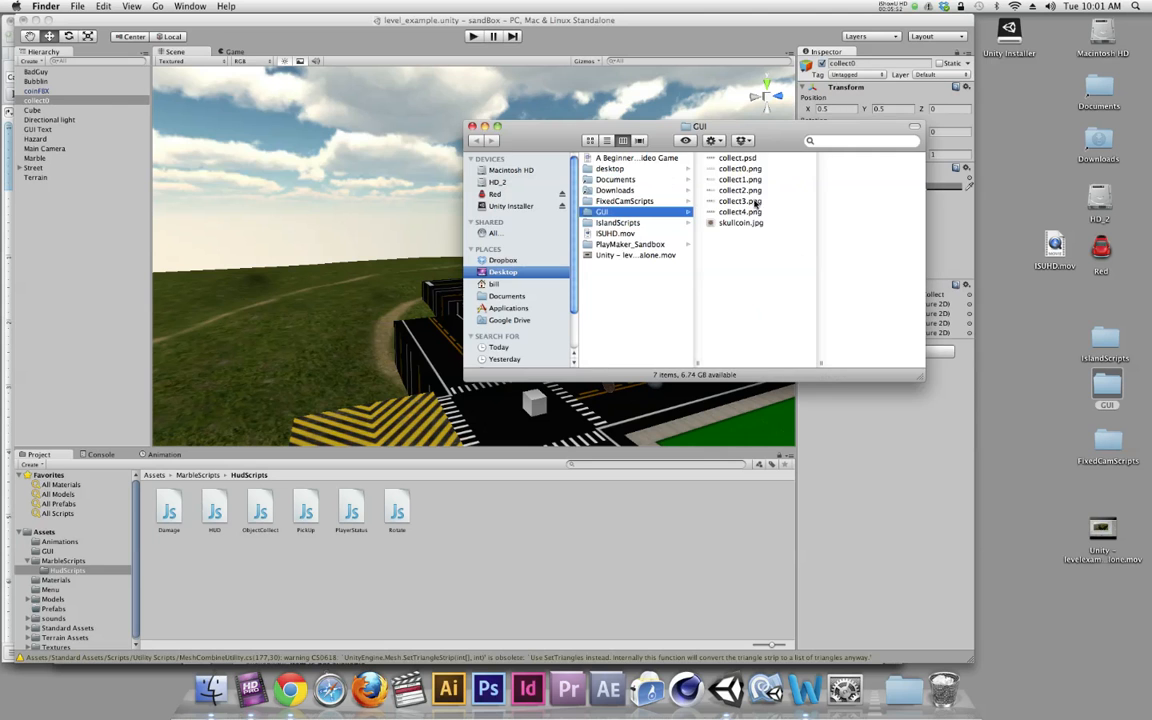
{"action": "left_click", "coordinate": [738, 168]}
{"action": "left_click", "coordinate": [727, 212], "text": "shift"}
{"action": "key", "text": "space"}
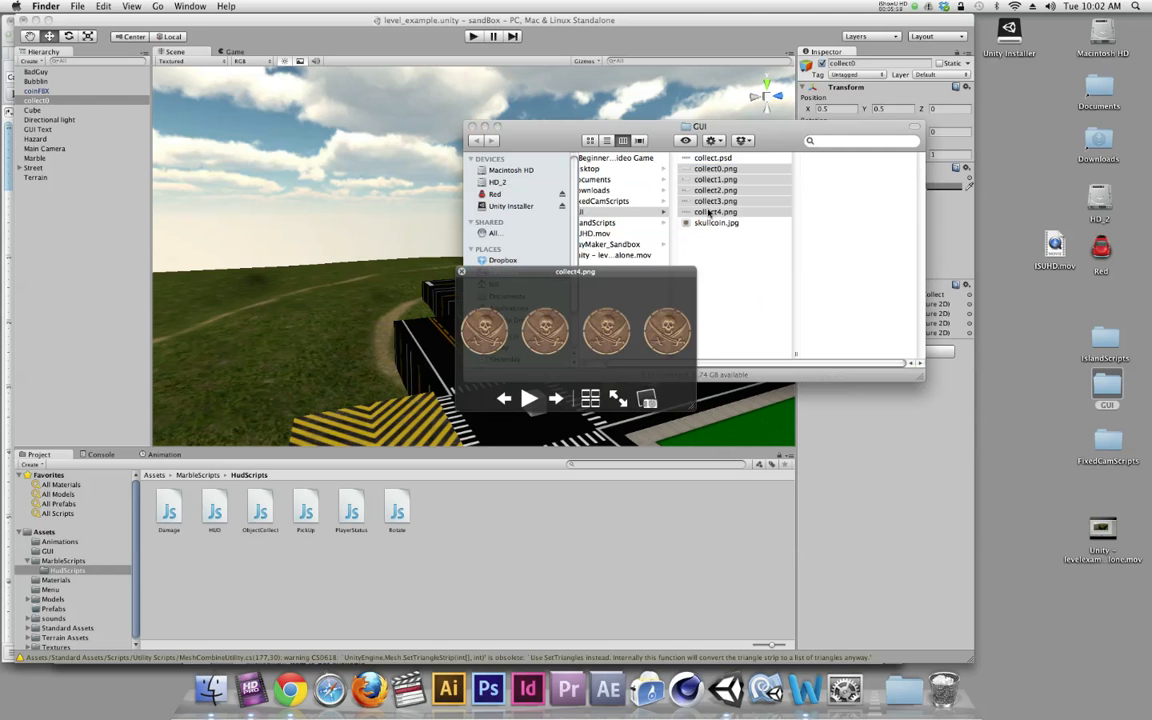
- Back in Unity, assign the GUI textures collect0, collect1, collect2 and collect4 to Collect 0tex through Collect 3tex of collect0's Object Collect script
{"action": "left_click", "coordinate": [461, 271]}
{"action": "left_click", "coordinate": [610, 43]}
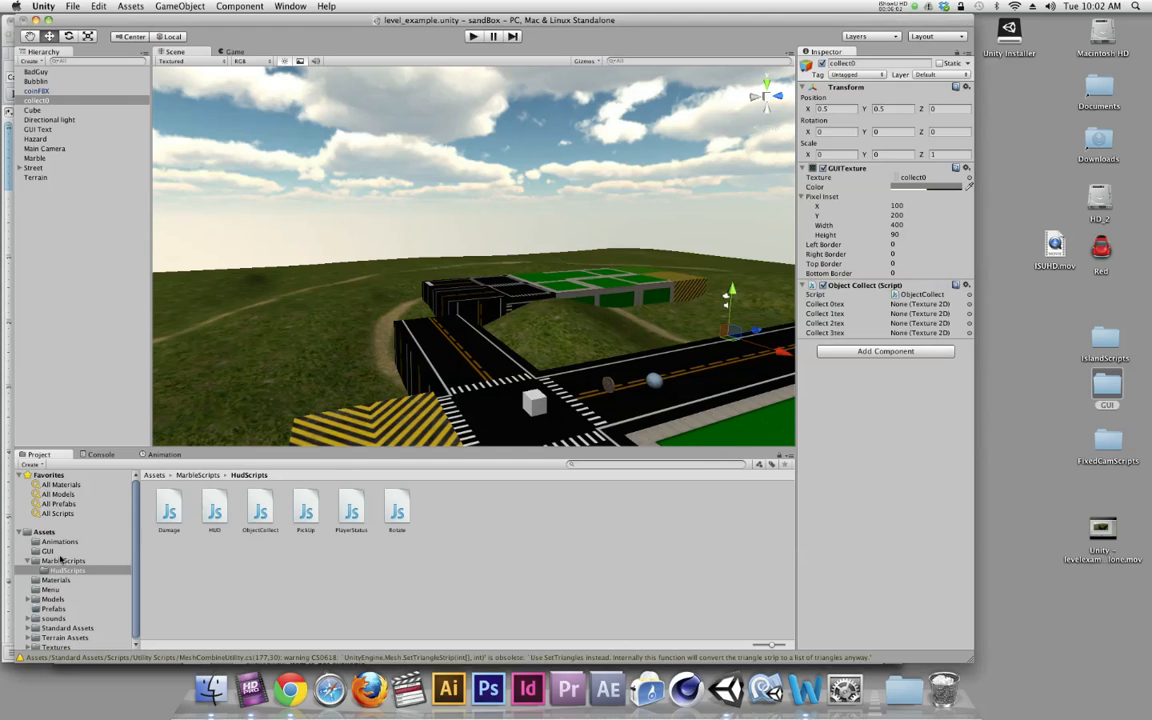
{"action": "left_click", "coordinate": [52, 552]}
{"action": "left_click_drag", "start_coordinate": [214, 506], "coordinate": [915, 304]}
{"action": "left_click_drag", "start_coordinate": [260, 506], "coordinate": [910, 313]}
{"action": "left_click", "coordinate": [309, 507]}
{"action": "left_click_drag", "start_coordinate": [309, 507], "coordinate": [912, 323]}
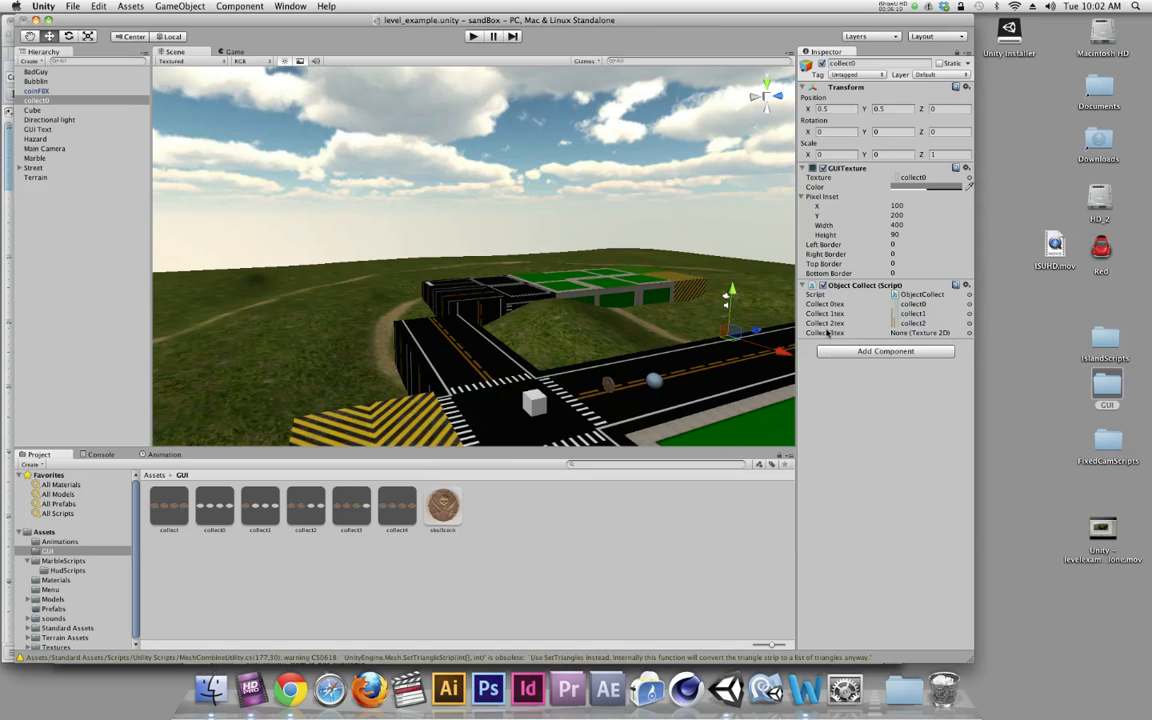
{"action": "left_click_drag", "start_coordinate": [397, 506], "coordinate": [904, 336]}
- Play the level, roll the marble through the single coin to test the assigned collect textures, and stop the game
{"action": "left_click", "coordinate": [471, 36]}
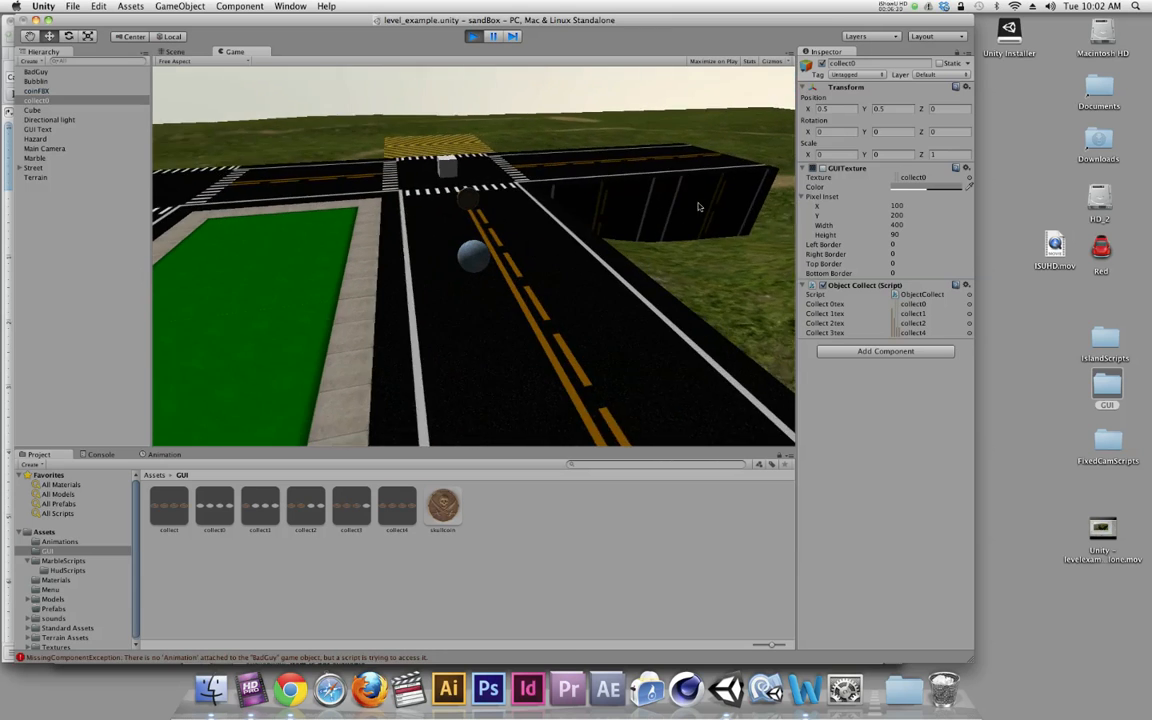
{"action": "key", "text": "Up"}
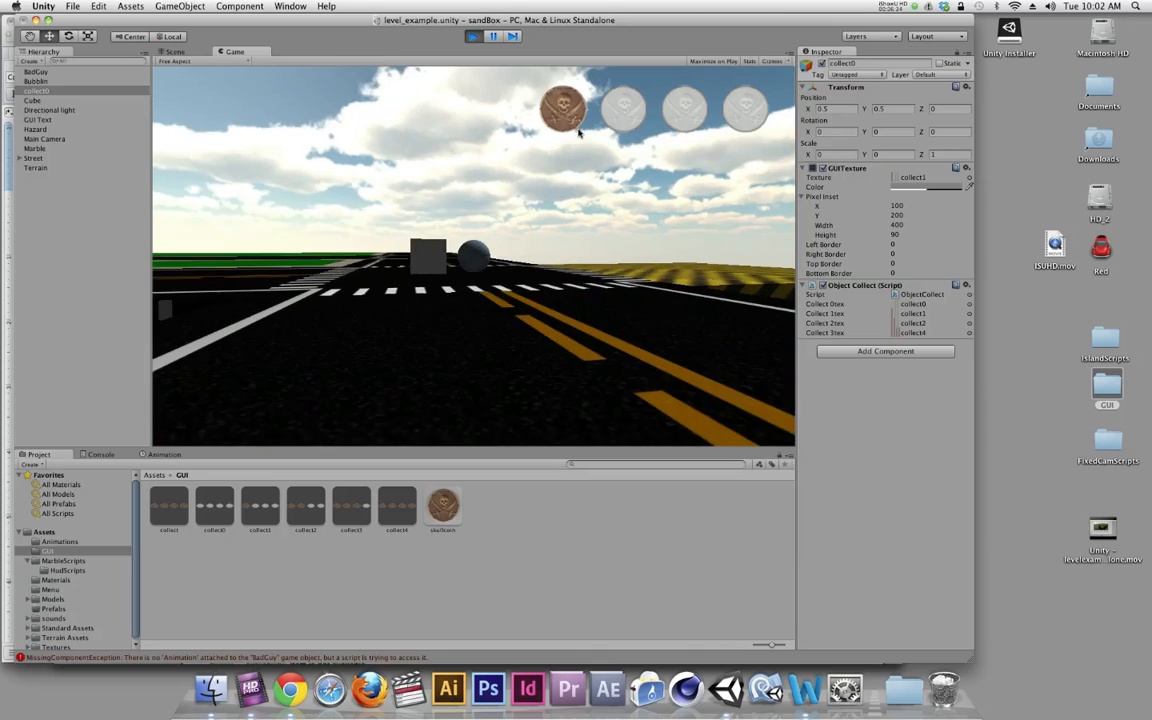
{"action": "key", "text": "super+p"}
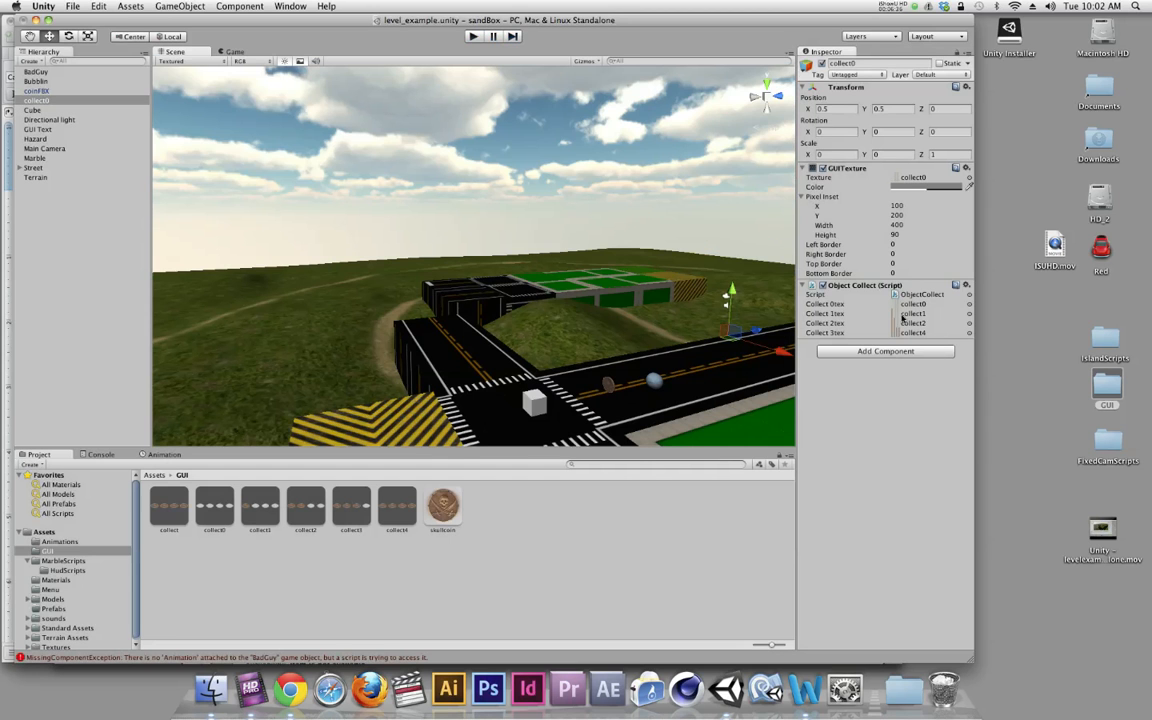
- Open the ObjectCollect script in MonoDevelop and return to the Unity scene
{"action": "left_click", "coordinate": [896, 295]}
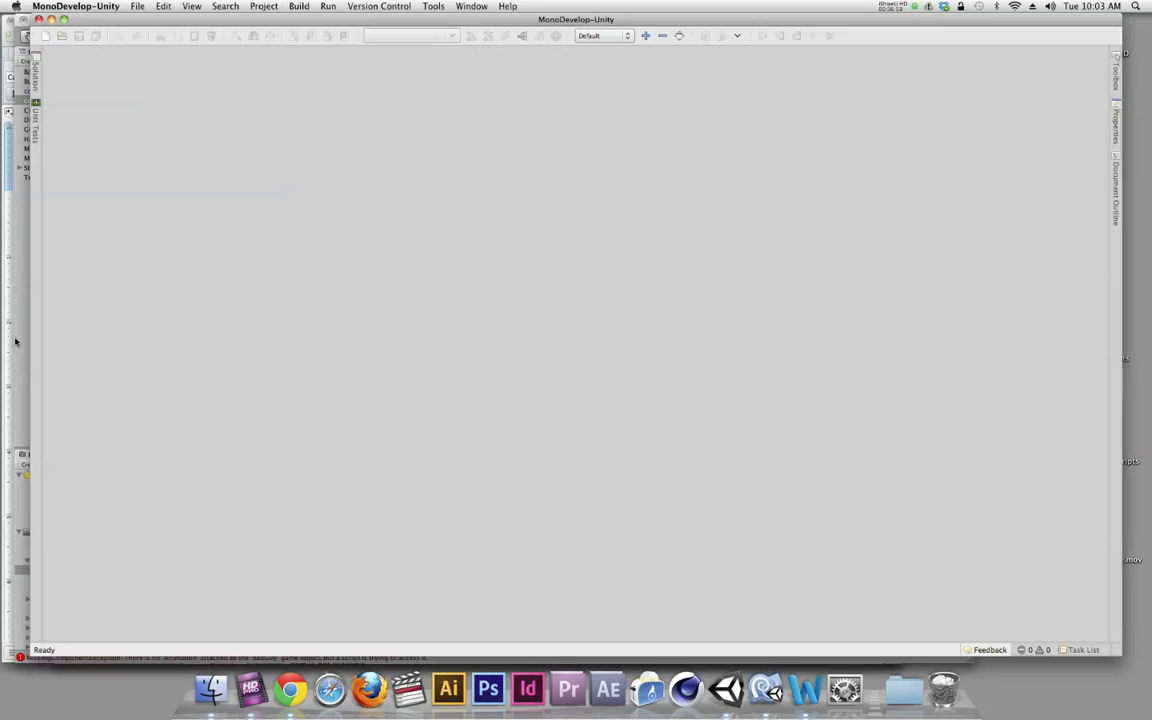
{"action": "left_click", "coordinate": [15, 337]}
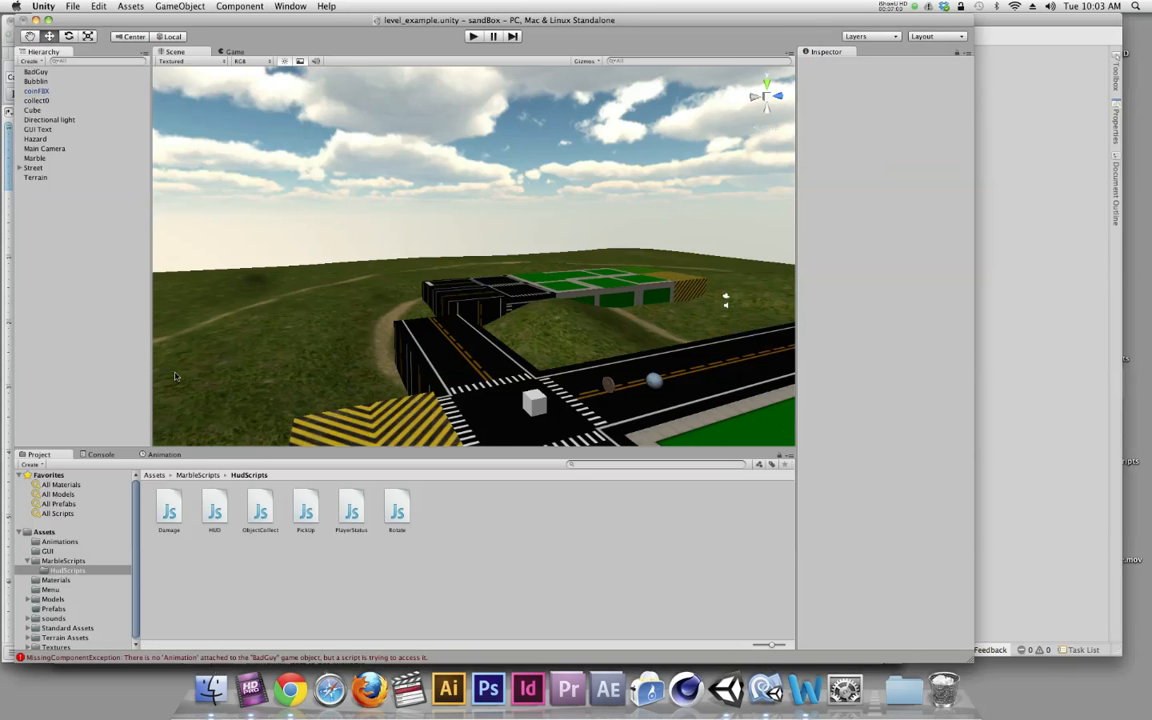
- Duplicate the coinFBX object and move the copy along the X axis to about 7.34, beside the original coin on the road
{"action": "left_click", "coordinate": [608, 385]}
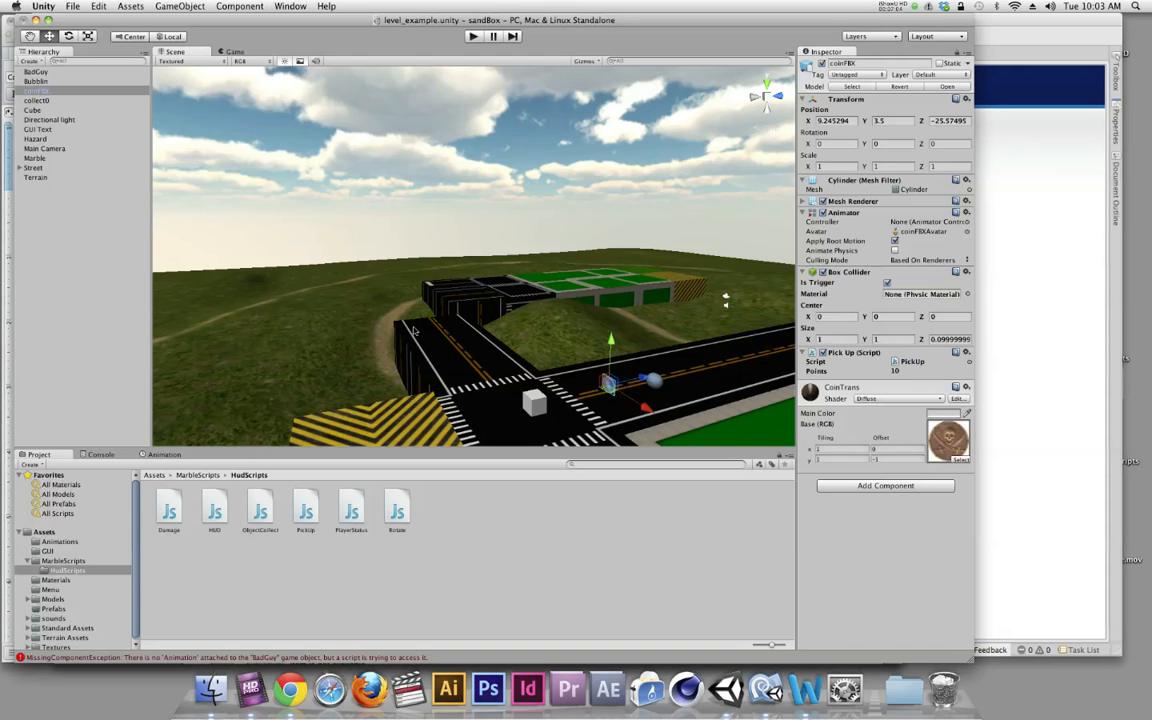
{"action": "right_click", "coordinate": [30, 90]}
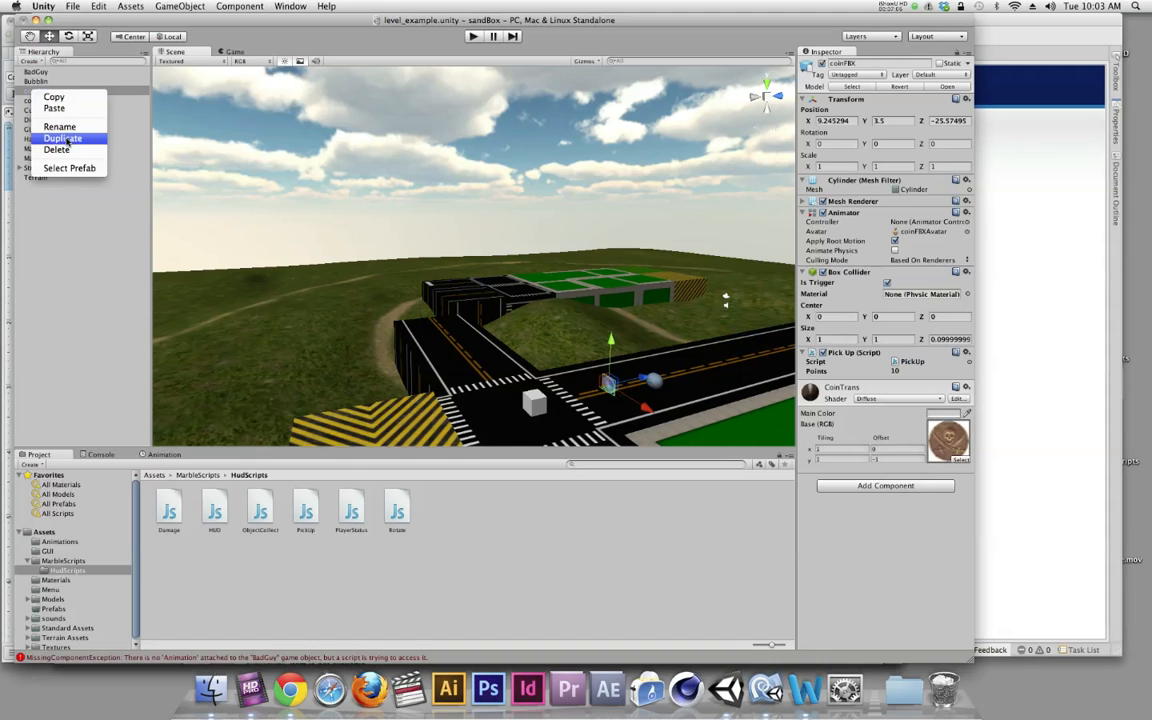
{"action": "left_click", "coordinate": [50, 137]}
{"action": "left_click_drag", "start_coordinate": [647, 389], "coordinate": [629, 378]}
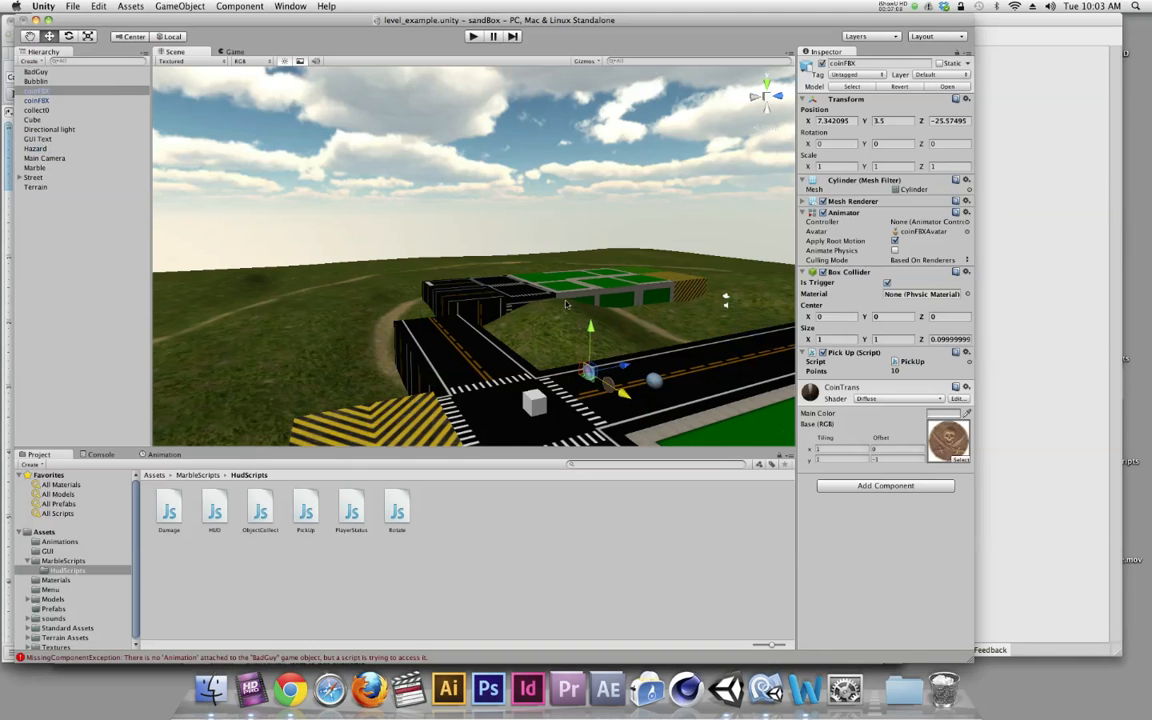
- Play the level, steer the marble through both coins to test the collected-coin display, and stop the game
{"action": "left_click", "coordinate": [475, 39]}
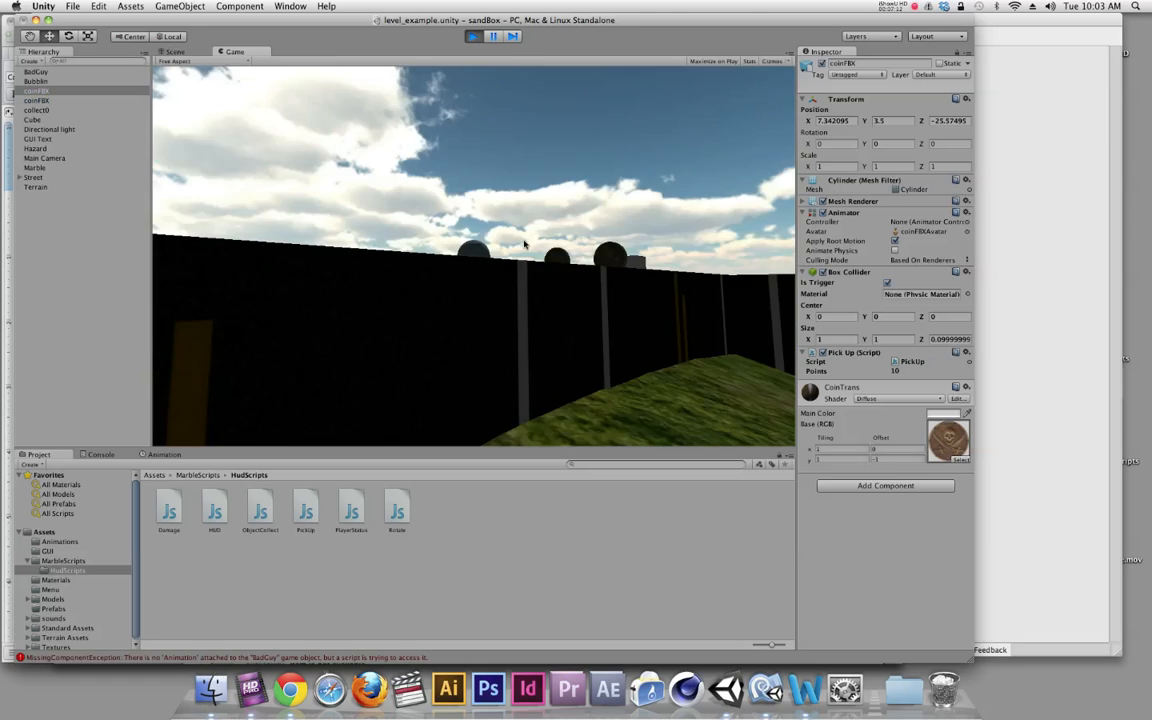
{"action": "key", "text": "w"}
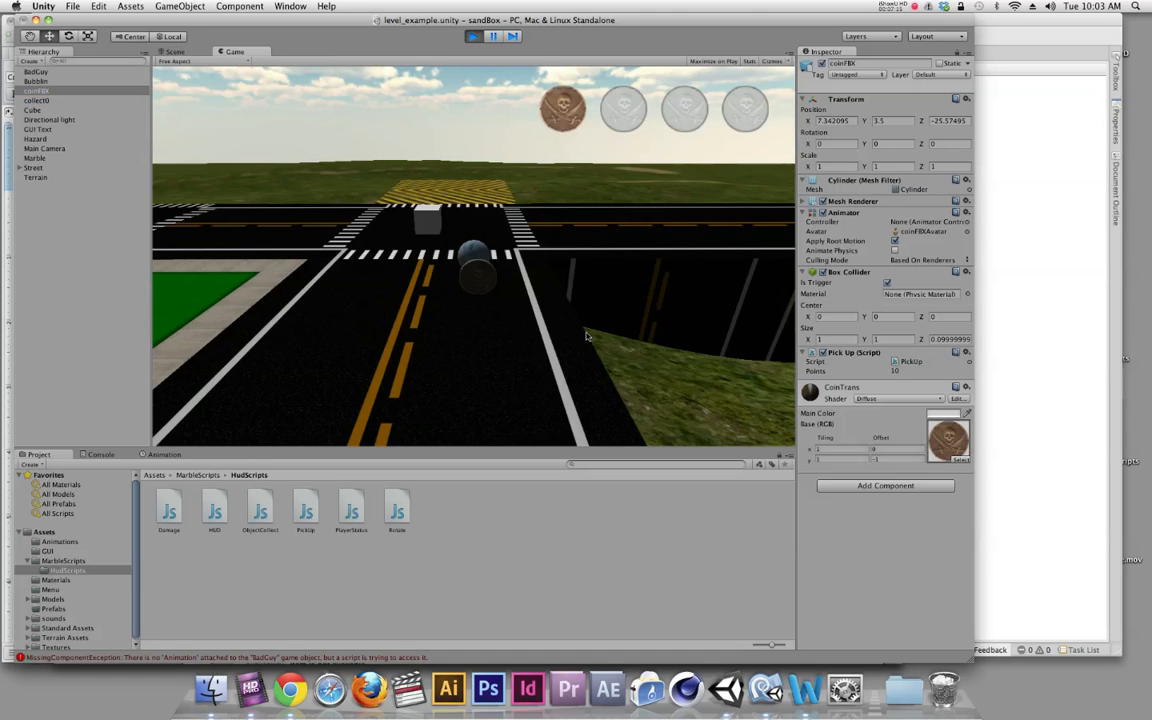
{"action": "key", "text": "s"}
{"action": "key", "text": "a"}
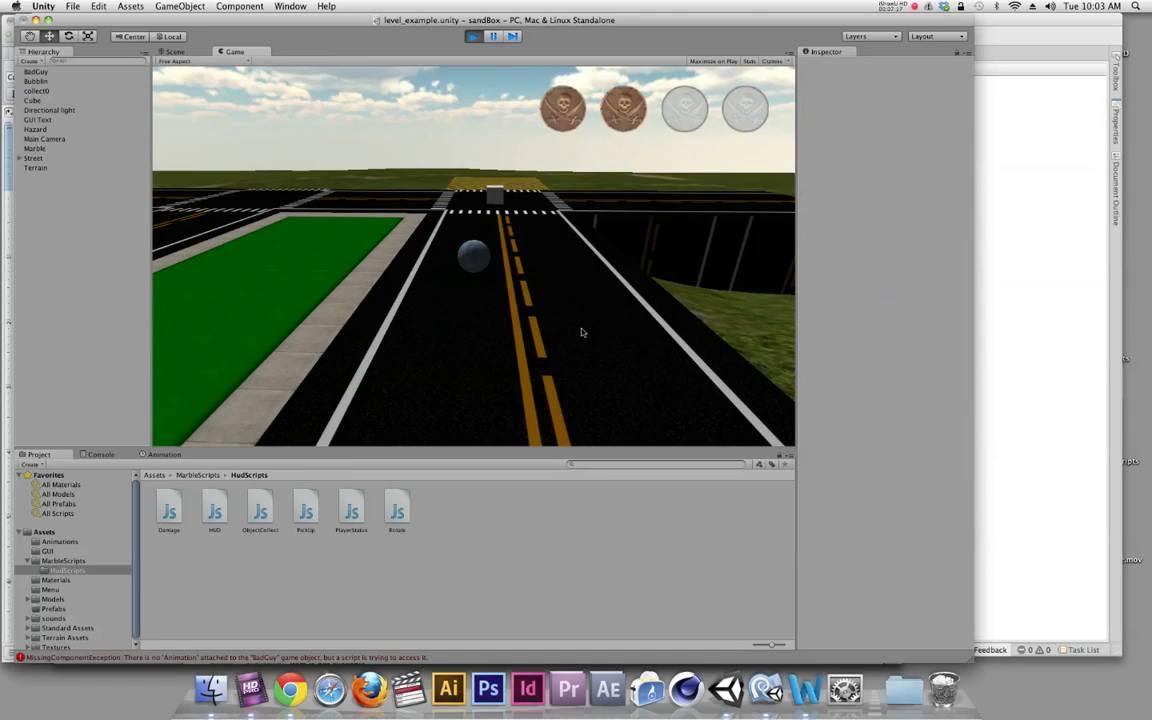
{"action": "key", "text": "super+p"}
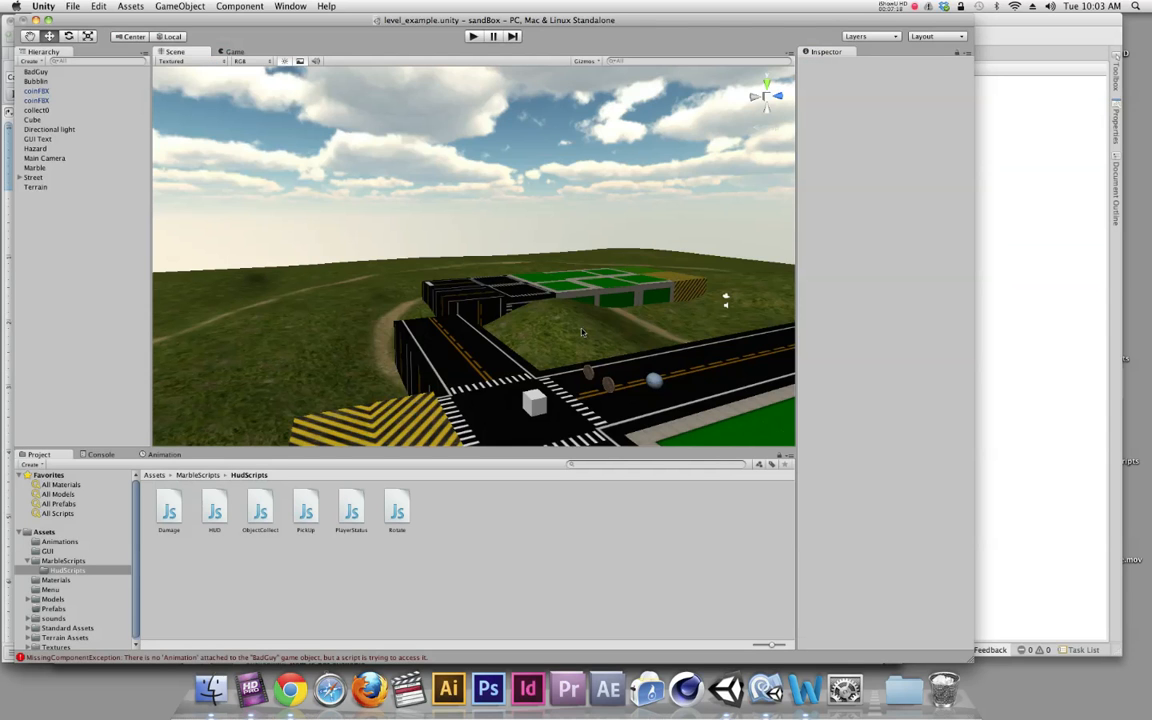